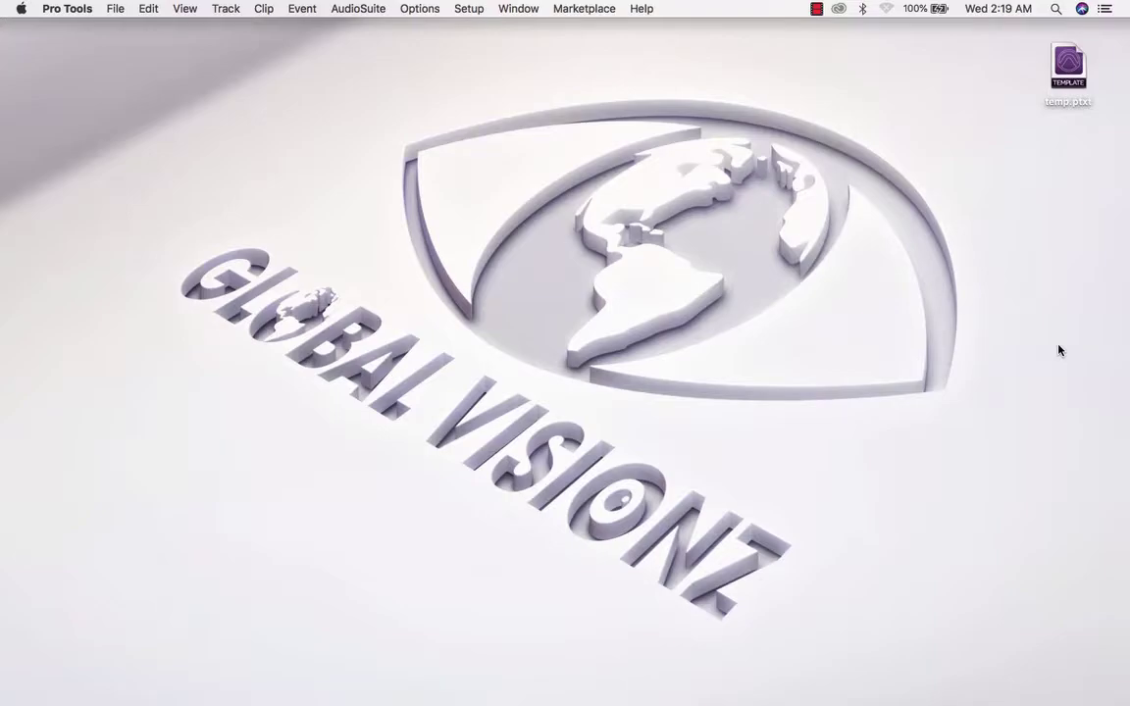
Step: Bring up the NEW.recovered session's Edit window and scroll up to show tracks from Beat downward
key(super+equal)
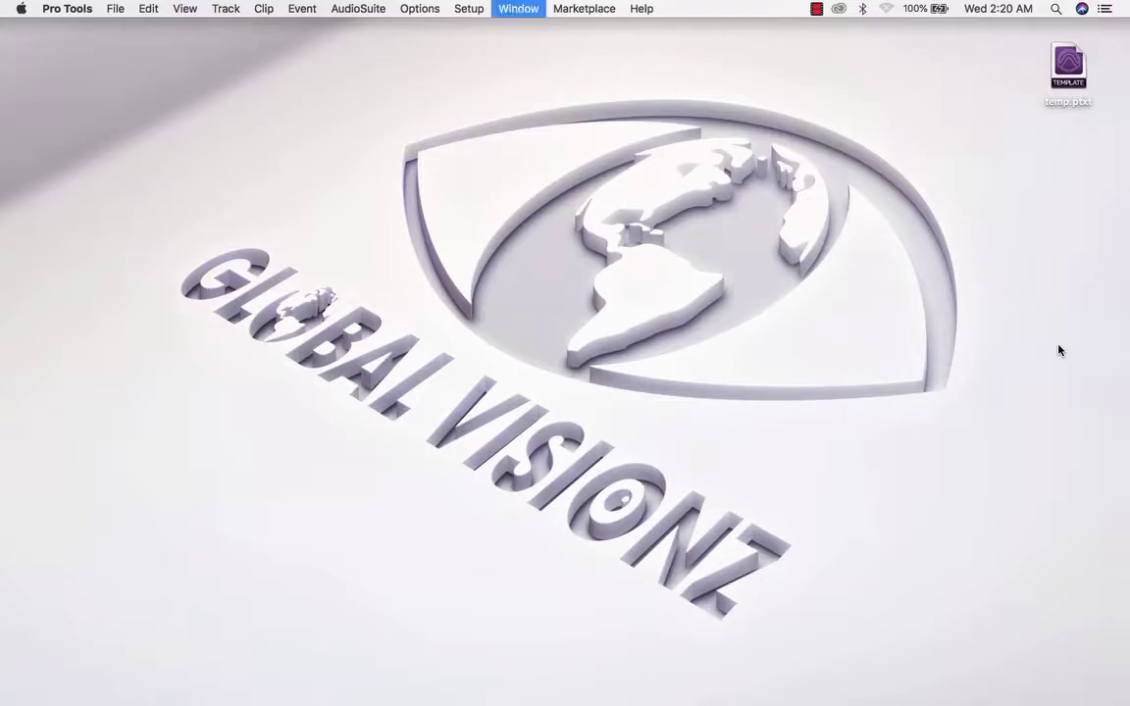
scroll(436, 490, up, 15)
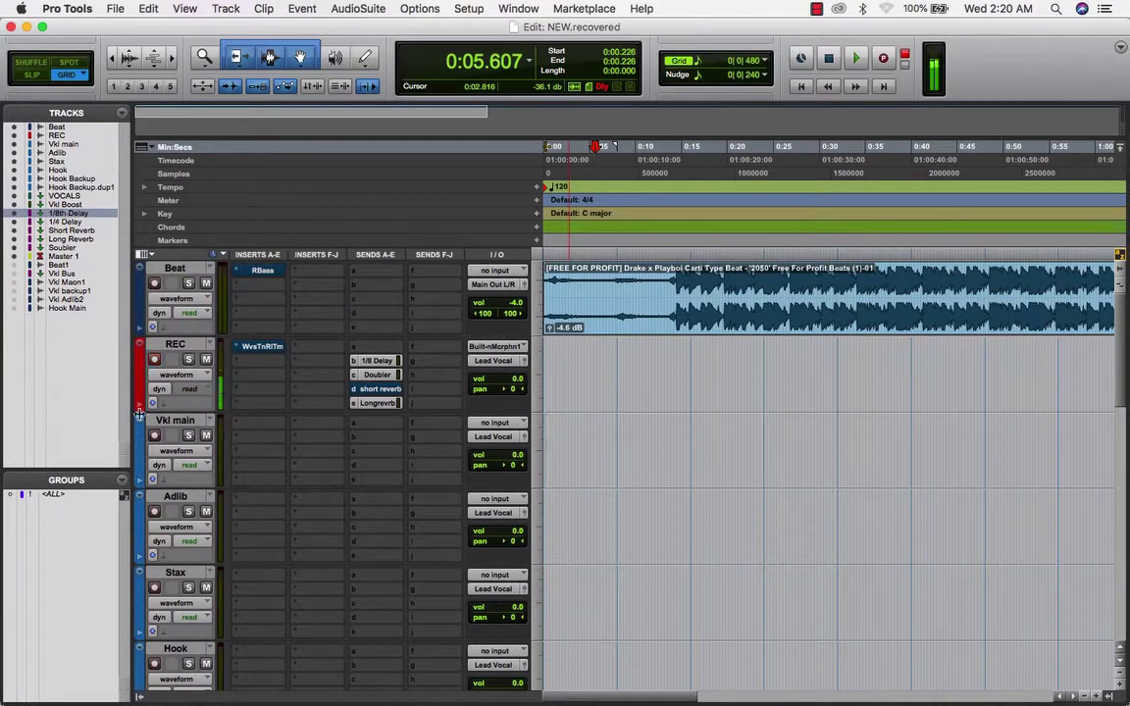
Step: Select all tracks from Master 1 to Beat in the Tracks list and hide all but REC
click(63, 256)
shift+click(57, 127)
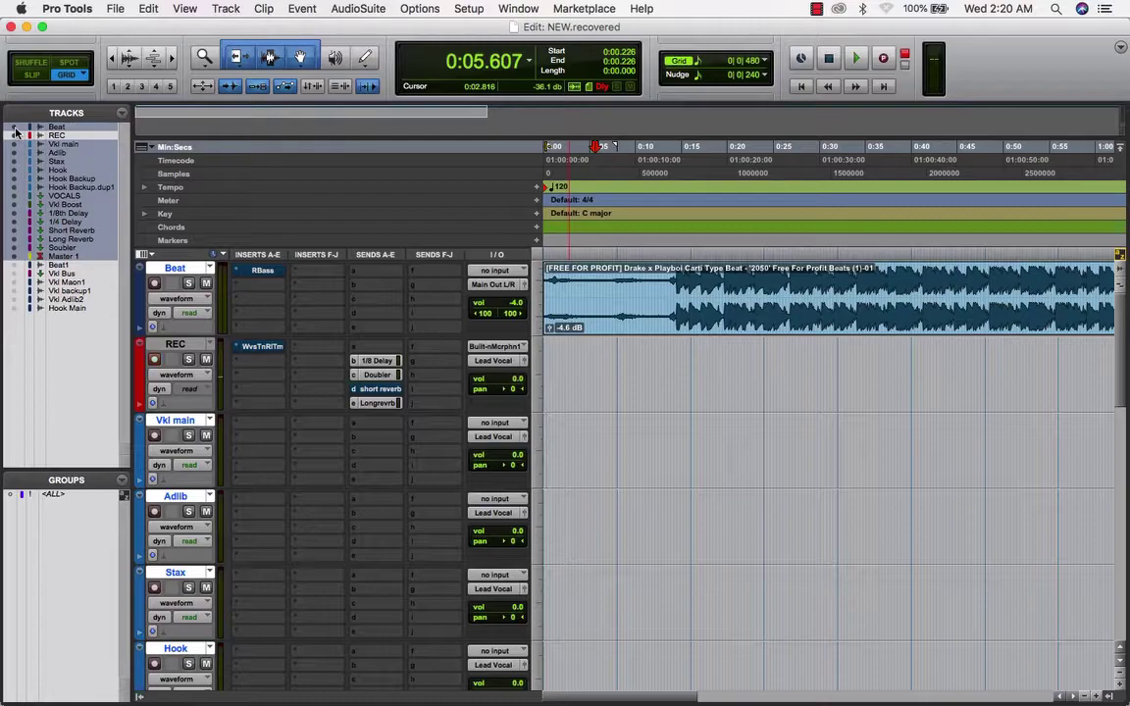
super+click(14, 135)
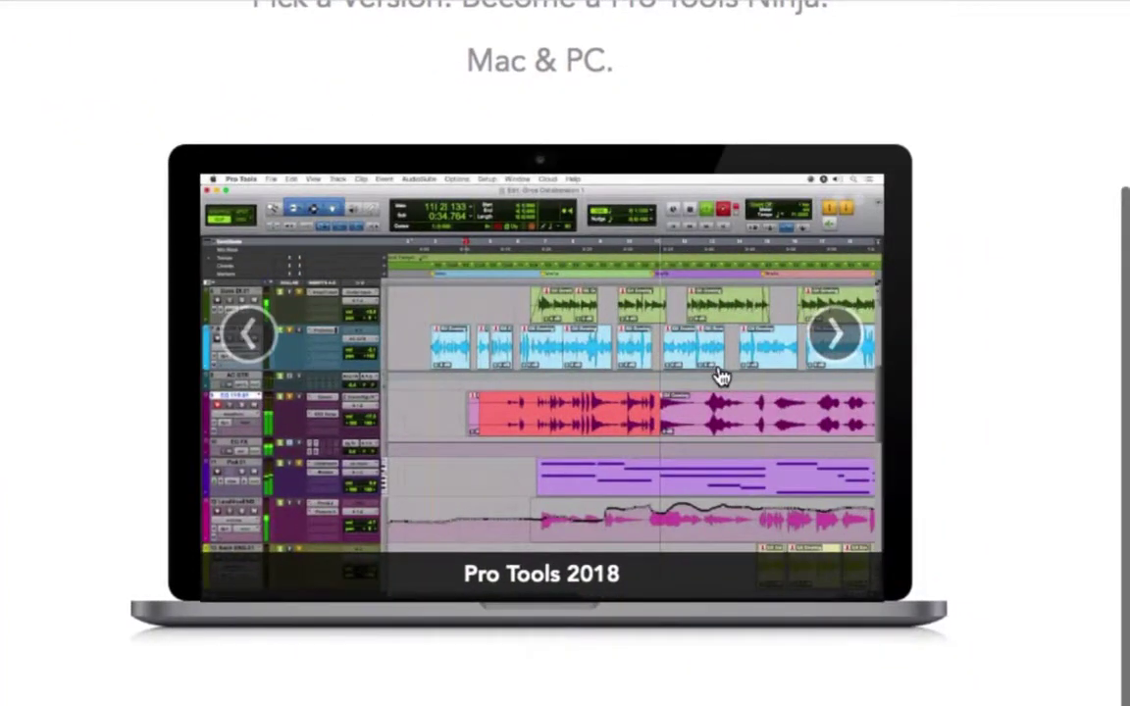
Step: Open the Pro Tools 2018 shortcut listing with Ultimate on and browse Recording, Transport Mode and Scrub/Shuttle shortcuts
click(721, 376)
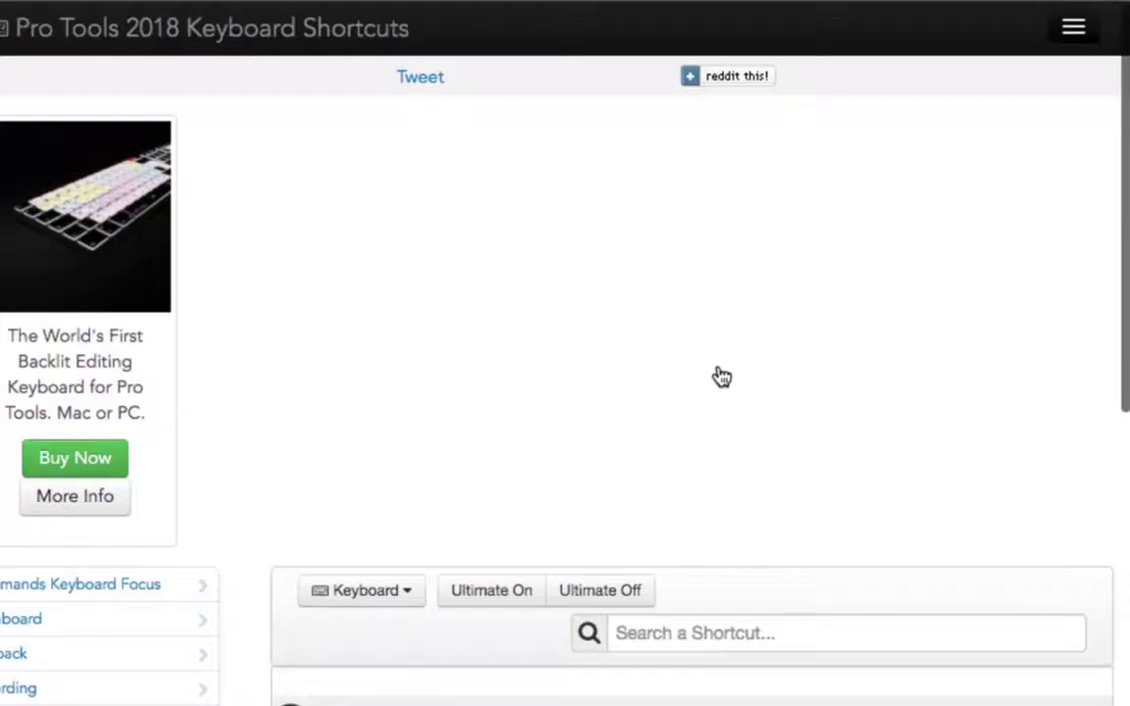
click(693, 628)
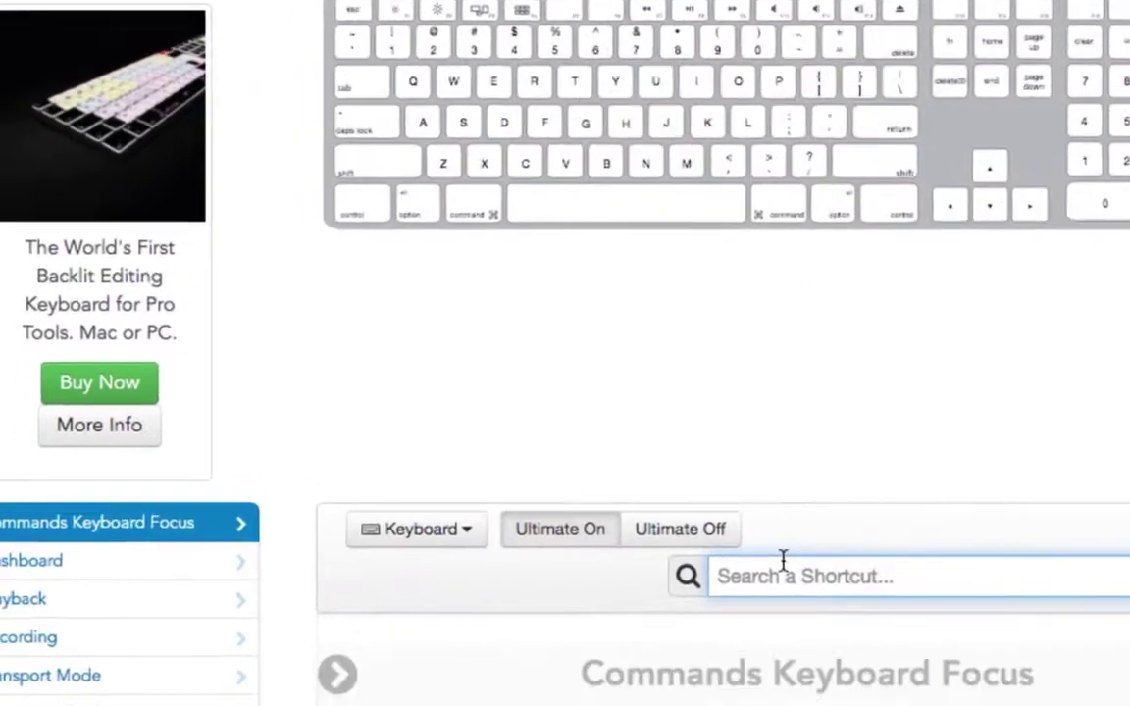
scroll(31, 433, down, 3)
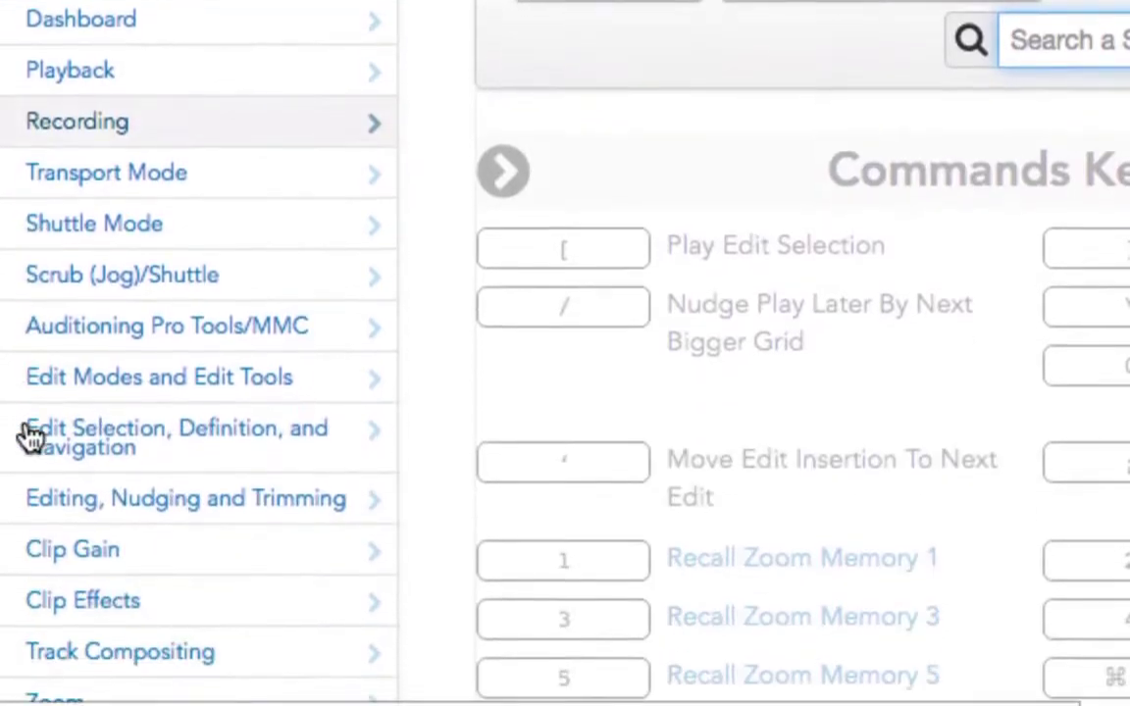
click(139, 135)
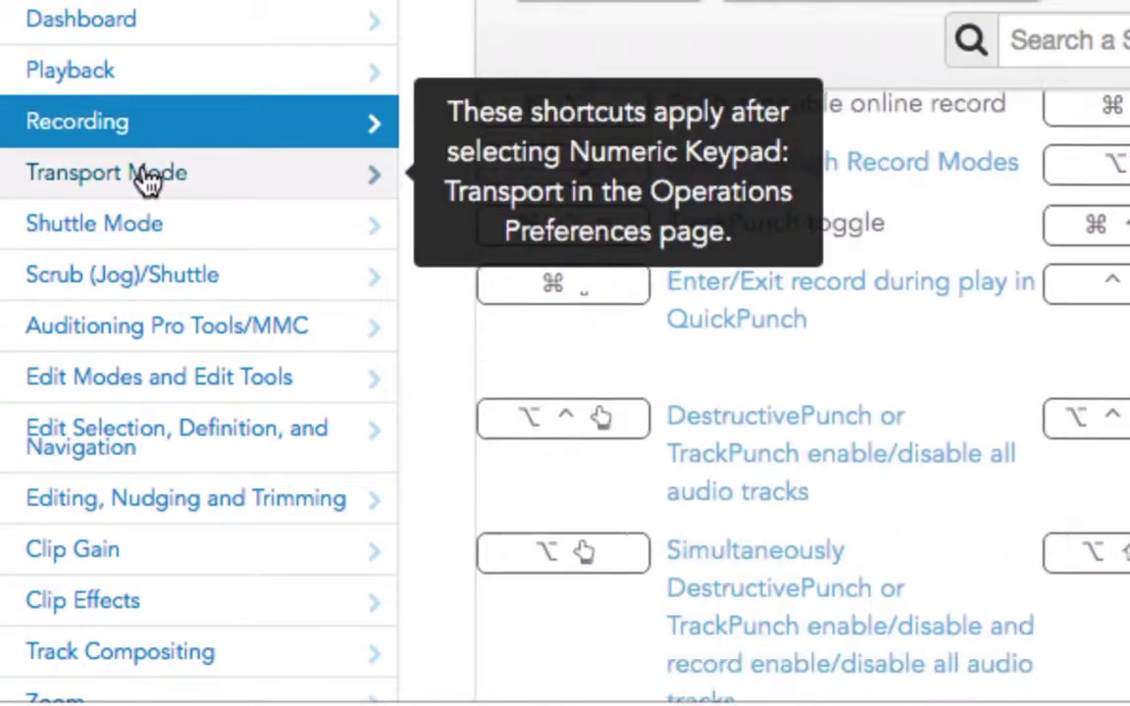
click(145, 177)
click(159, 292)
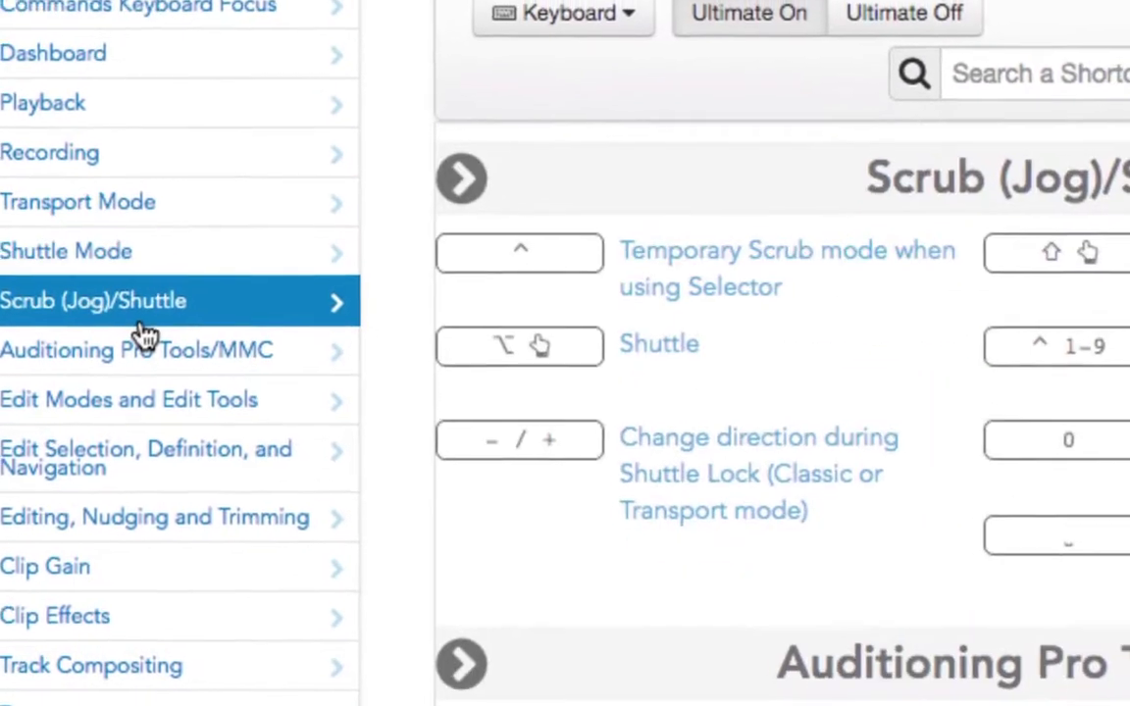
Step: Search the shortcut site for 'record'
scroll(714, 331, up, 10)
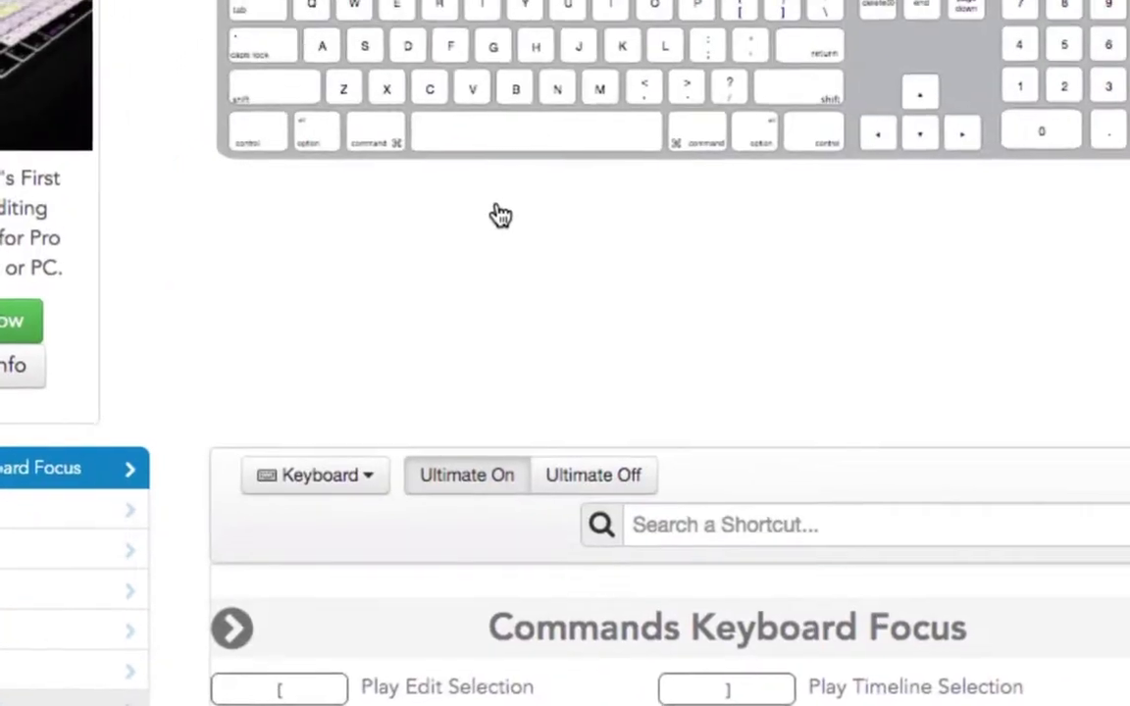
click(703, 537)
text(record)
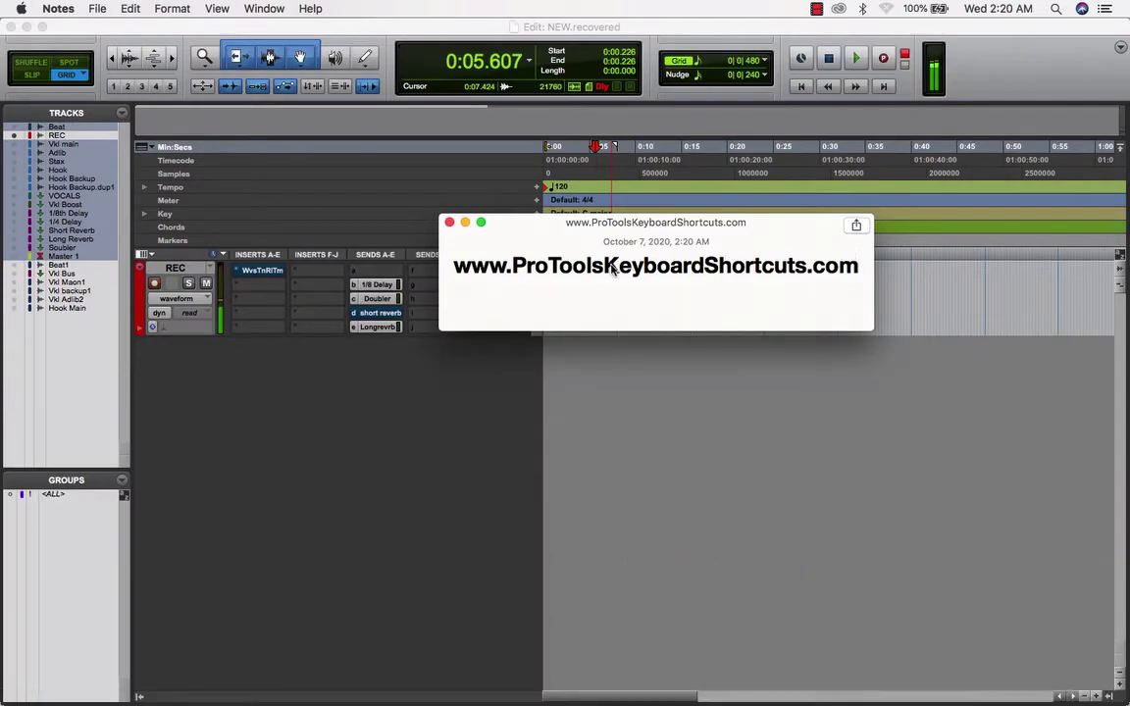
click(513, 381)
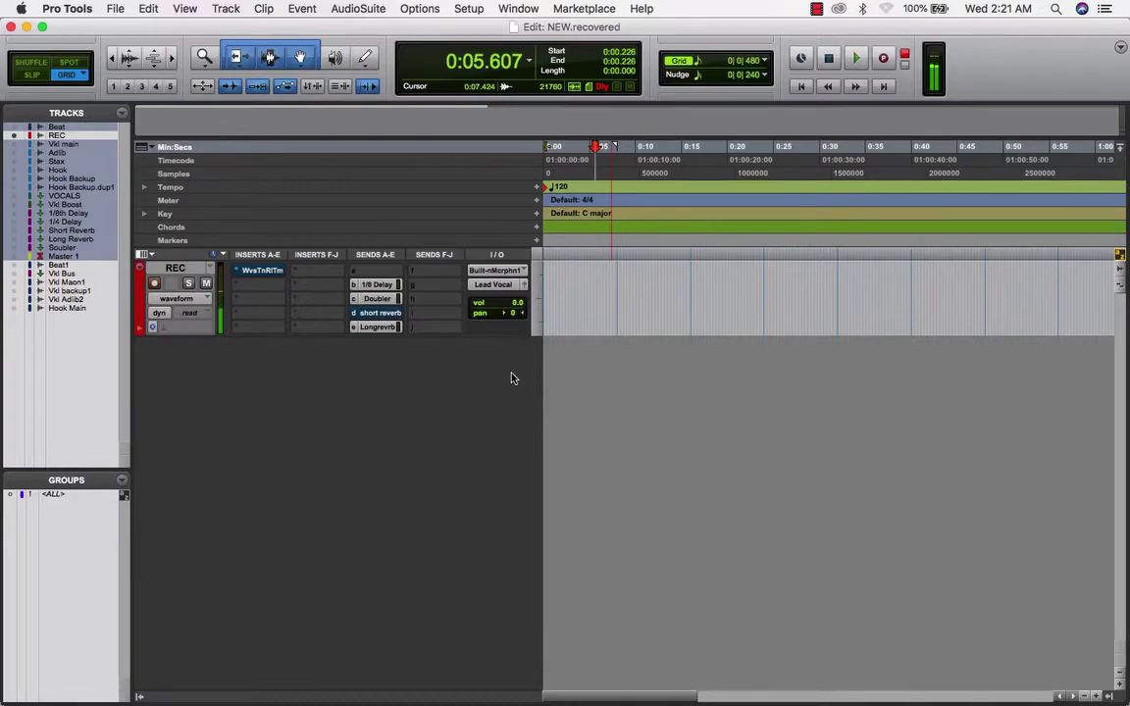
Step: Set up New Tracks with four rows, row 1 one stereo audio track and row 2 count 2
click(224, 9)
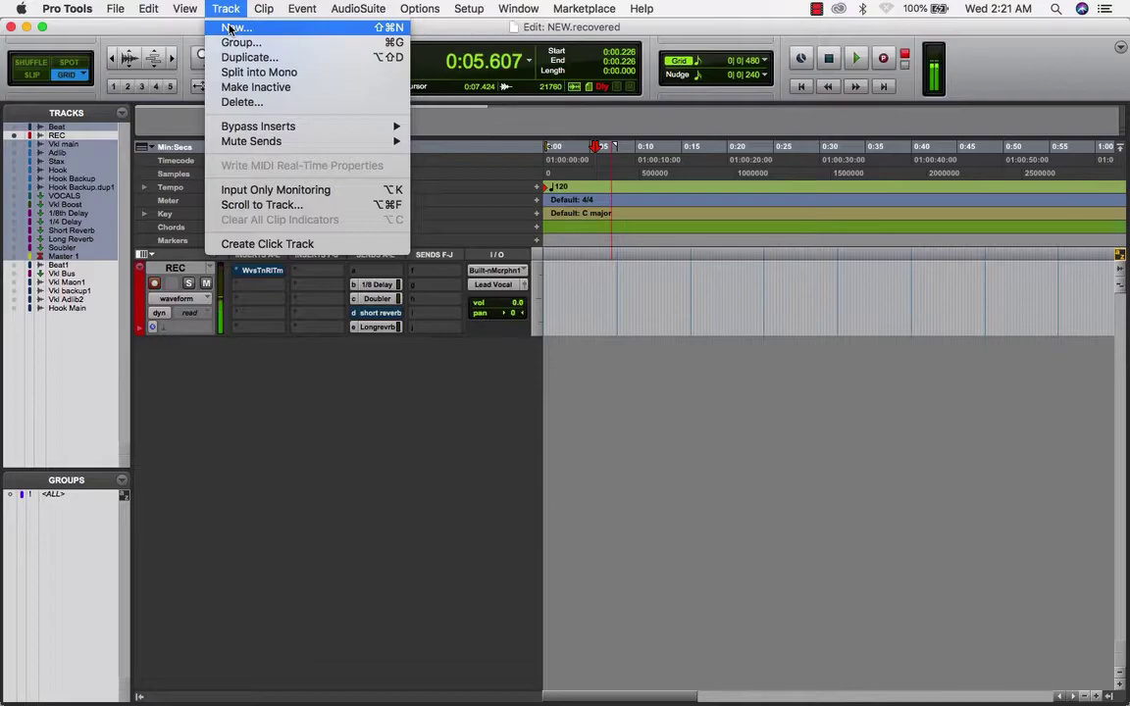
click(229, 28)
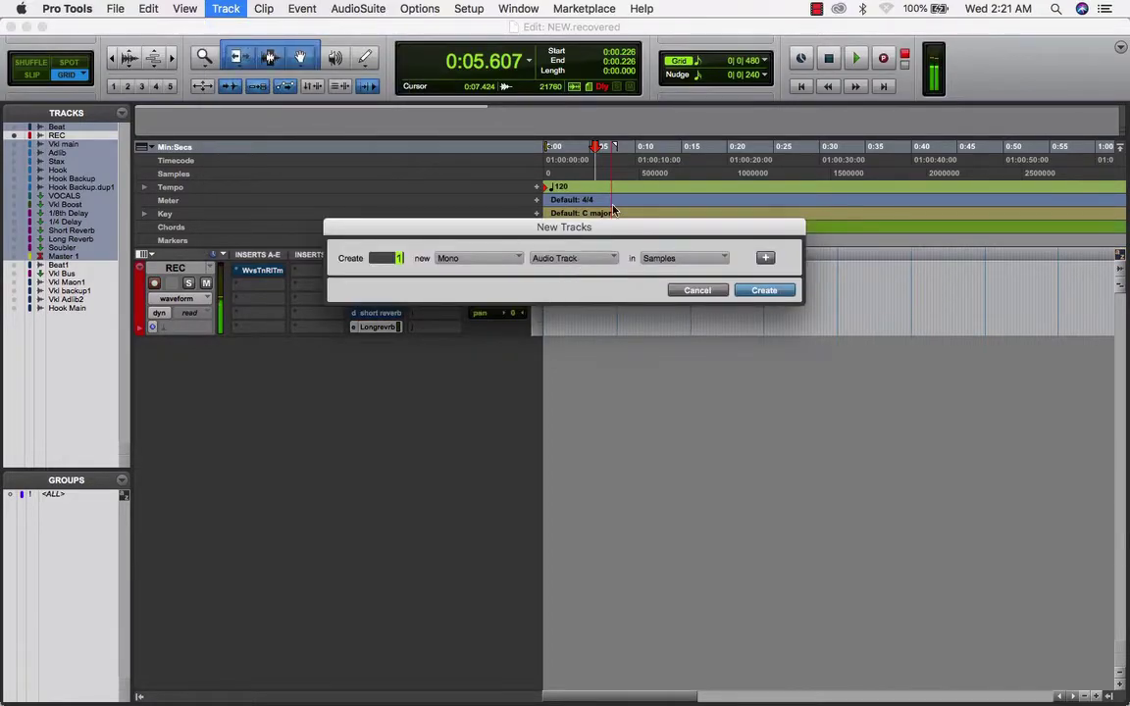
click(766, 258)
click(766, 258)
click(766, 258)
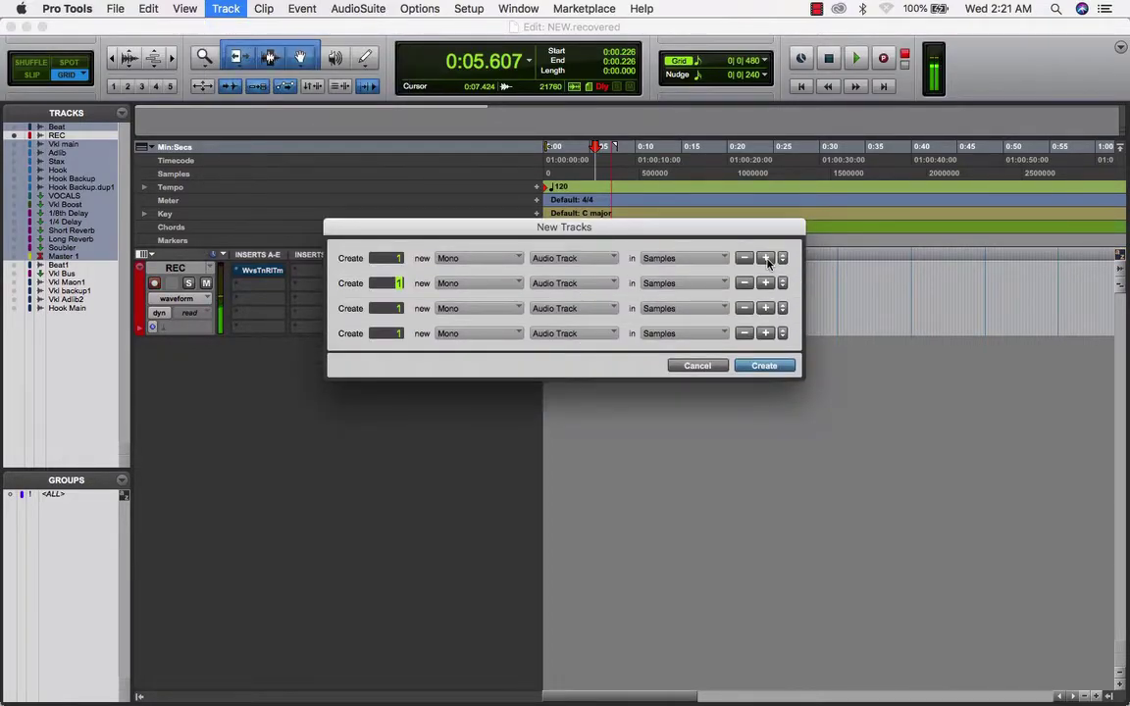
click(478, 258)
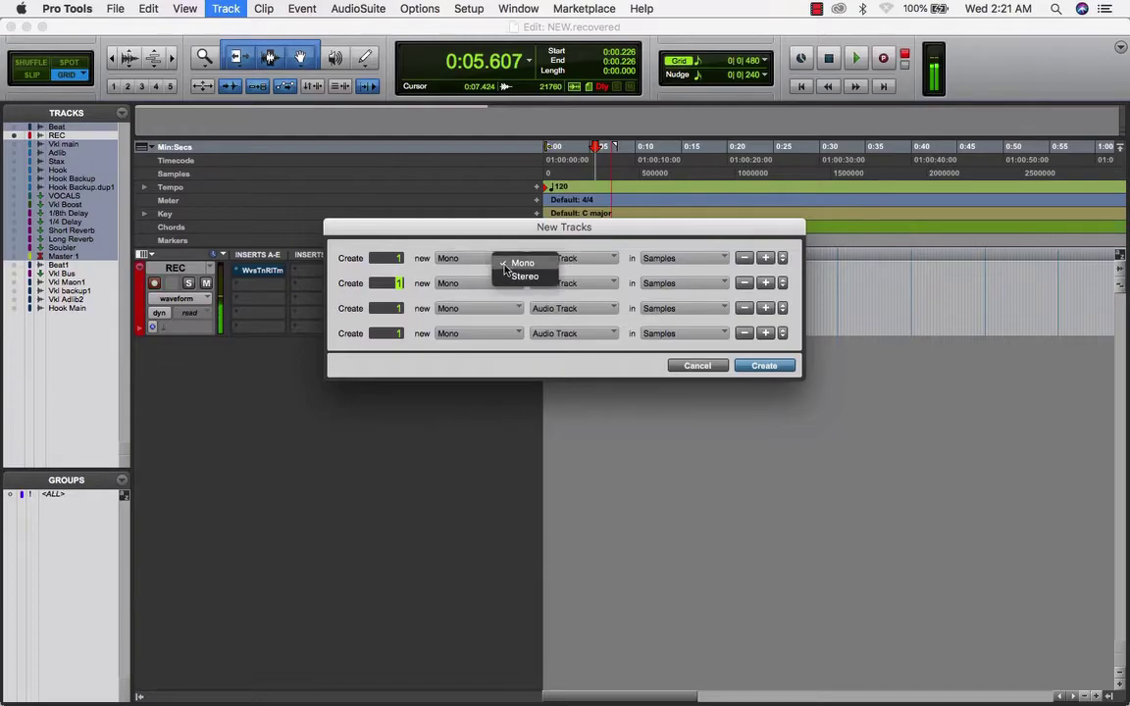
click(490, 271)
key(shift+Tab)
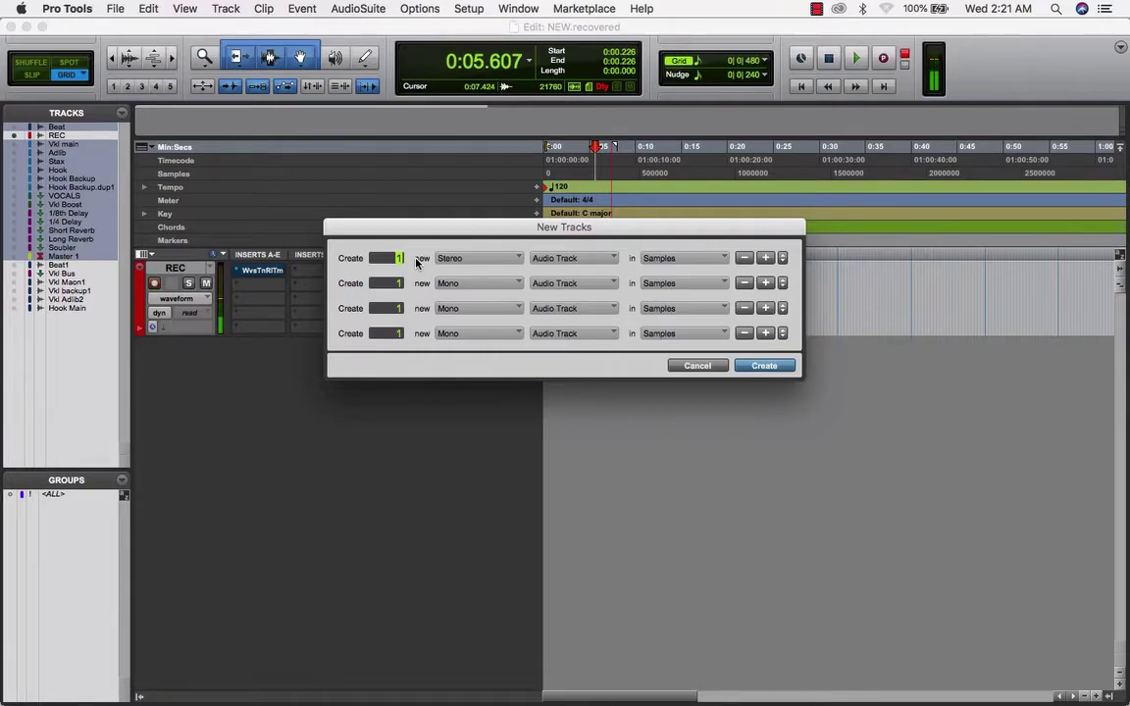
click(399, 284)
text(2)
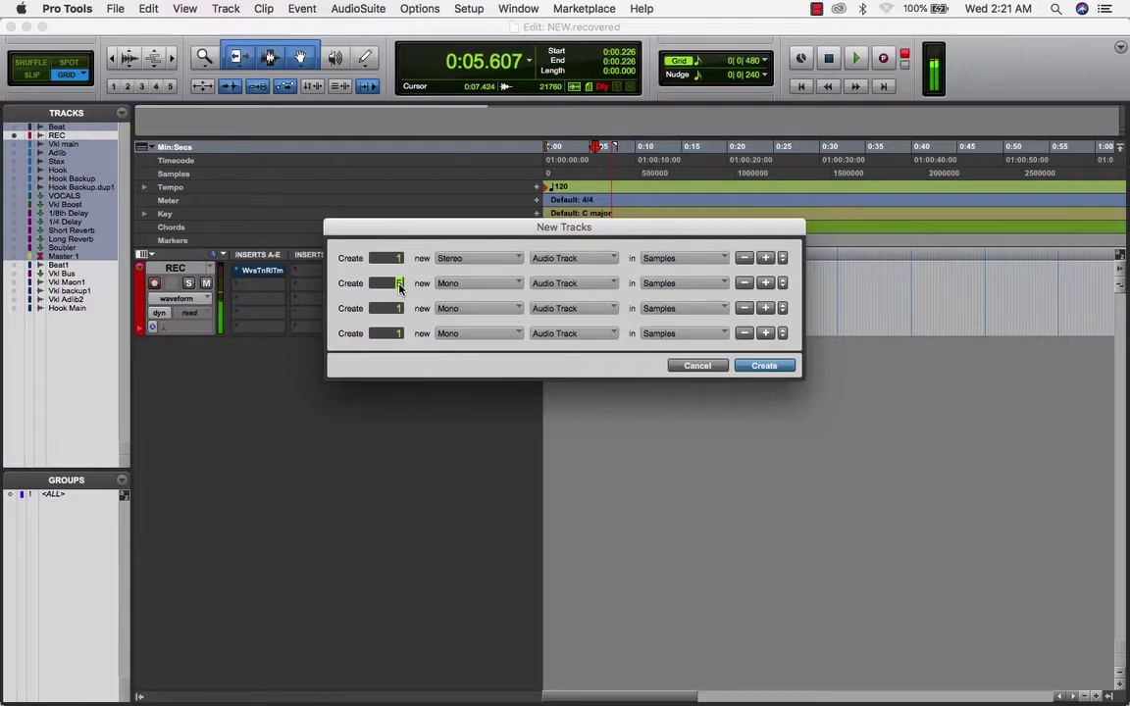
Step: Make row 3 seven mono Aux Inputs and row 4 stereo, then cancel without creating tracks
click(547, 314)
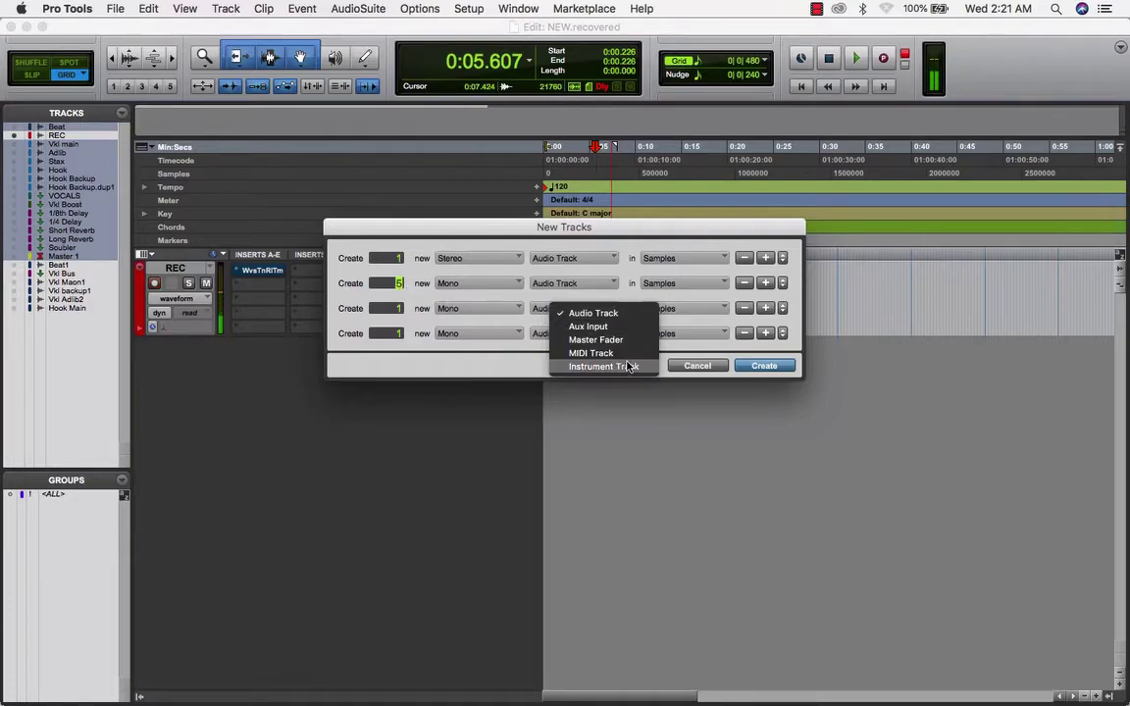
click(608, 326)
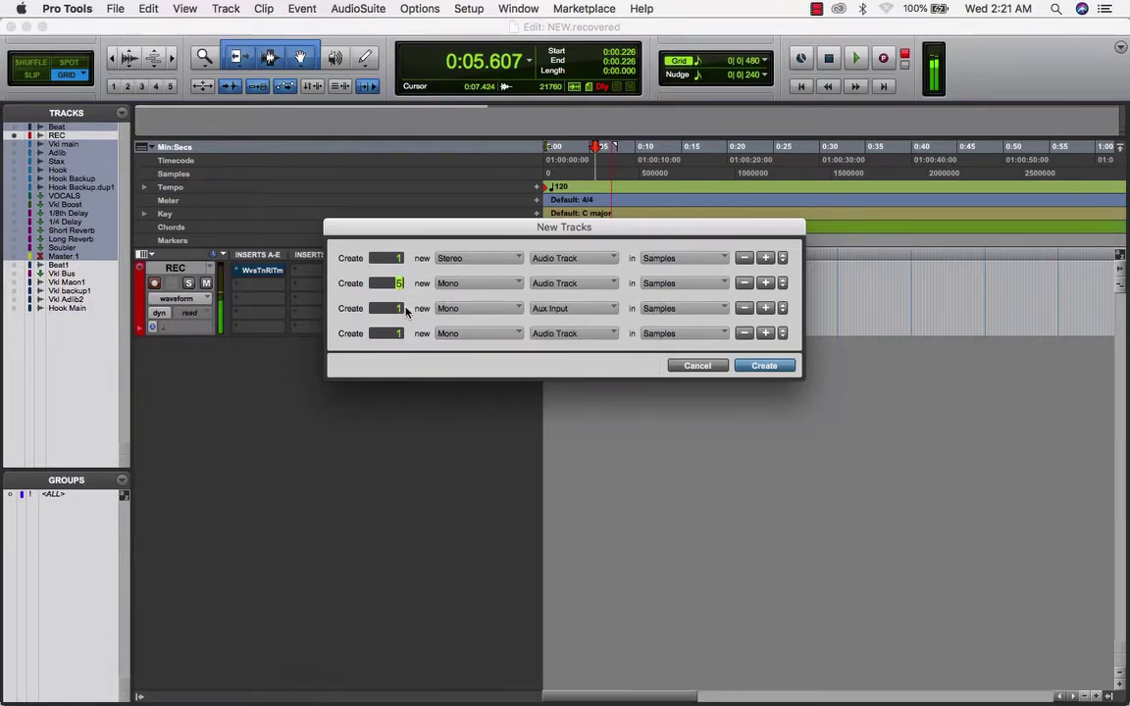
click(393, 308)
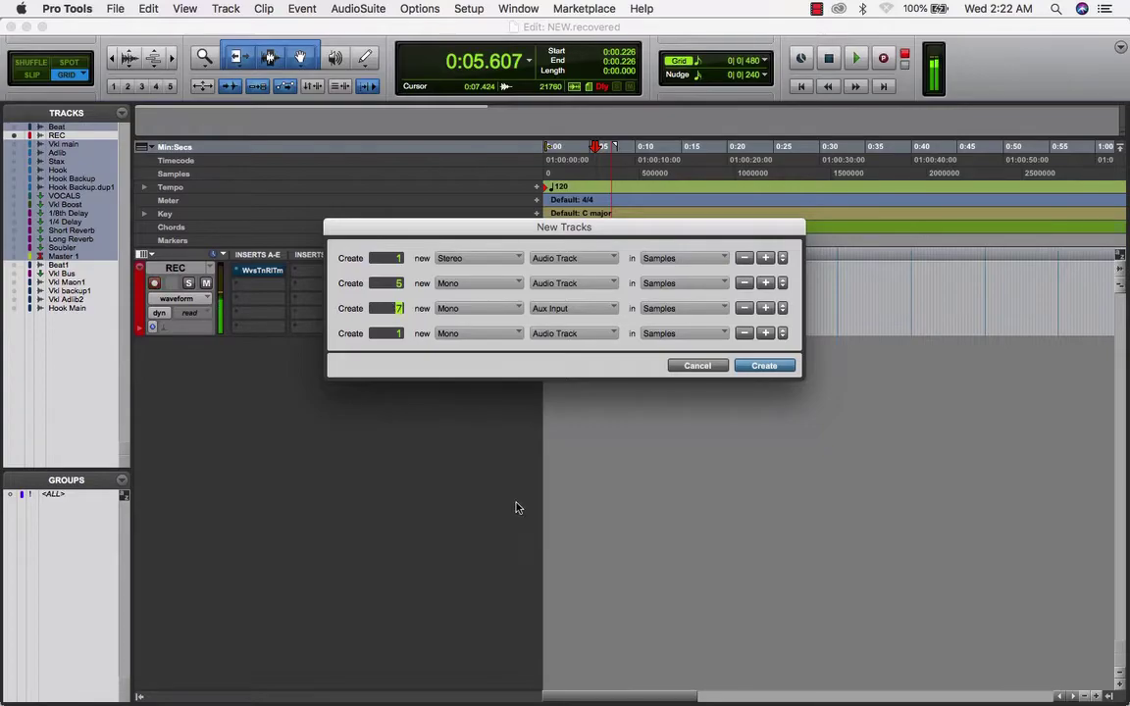
click(398, 333)
click(480, 334)
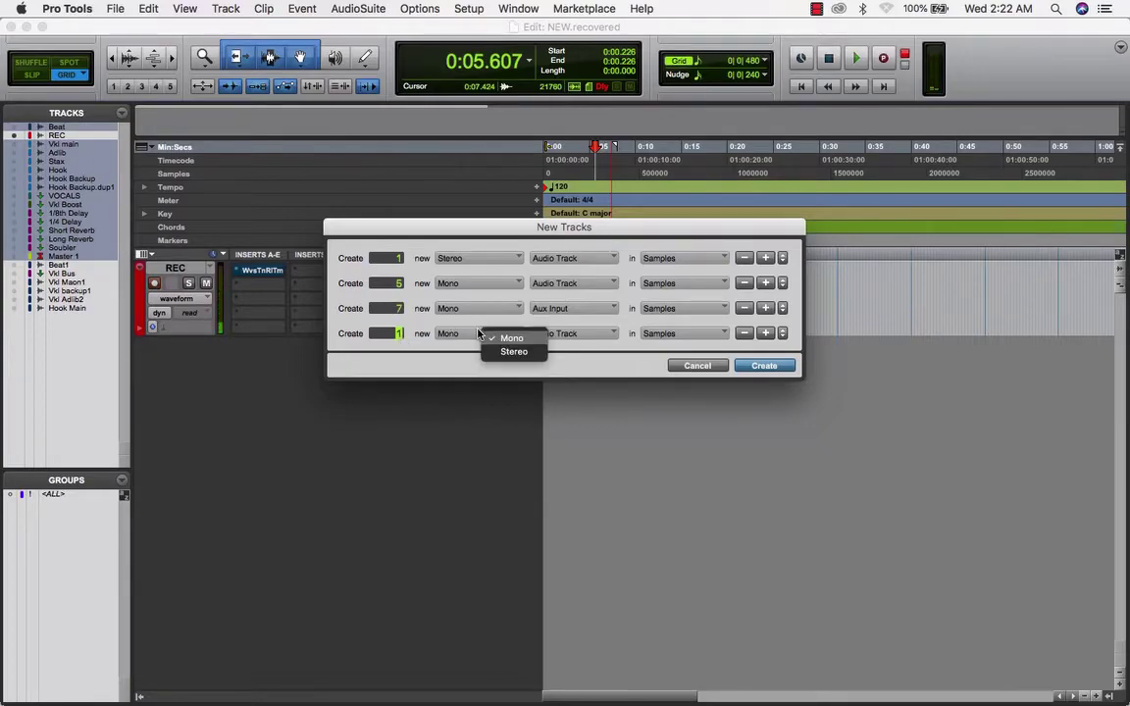
click(505, 350)
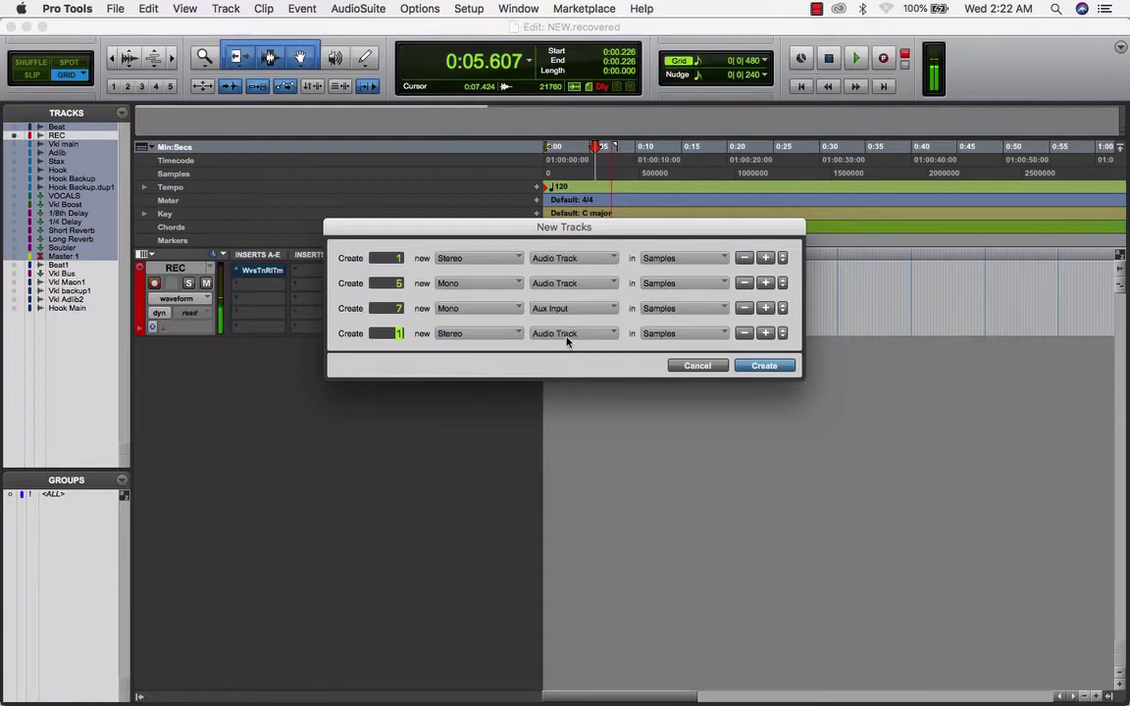
click(476, 309)
click(491, 326)
click(695, 366)
alt+click(13, 128)
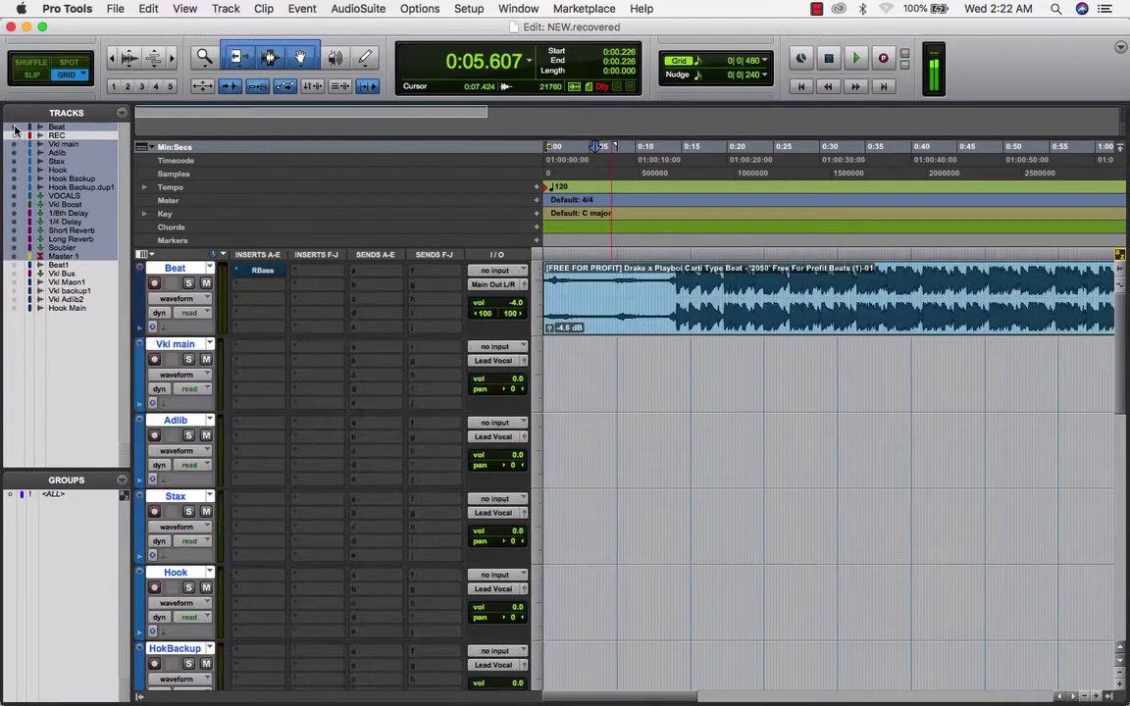
click(14, 135)
click(155, 361)
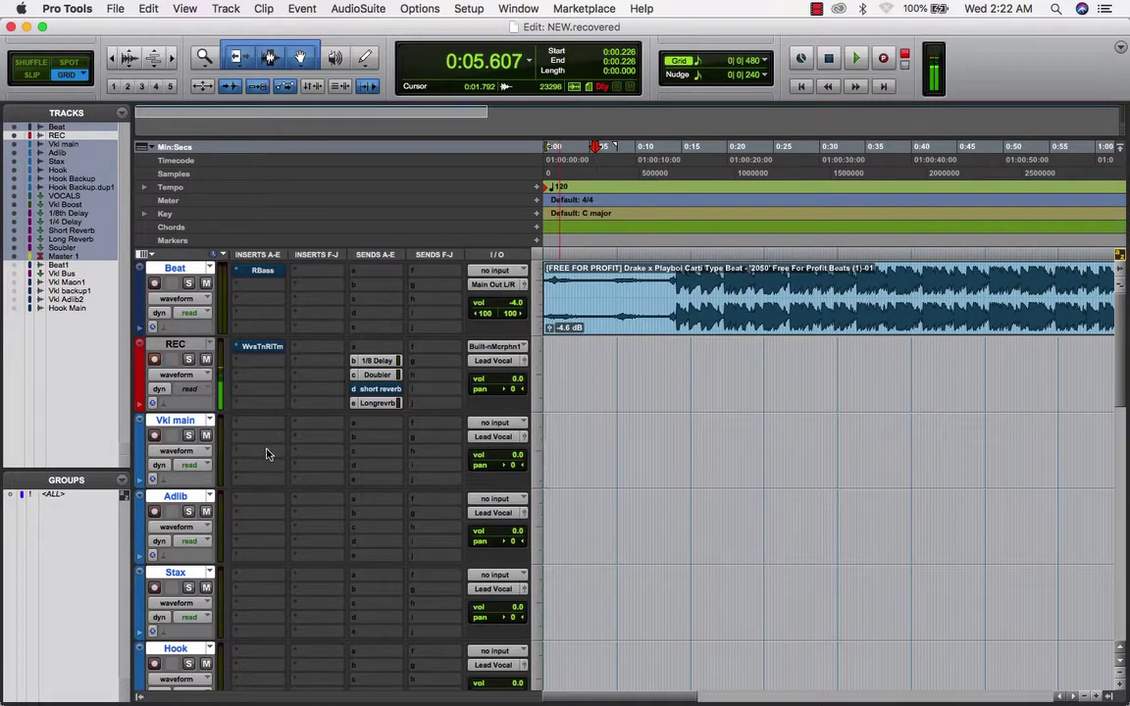
alt+click(181, 425)
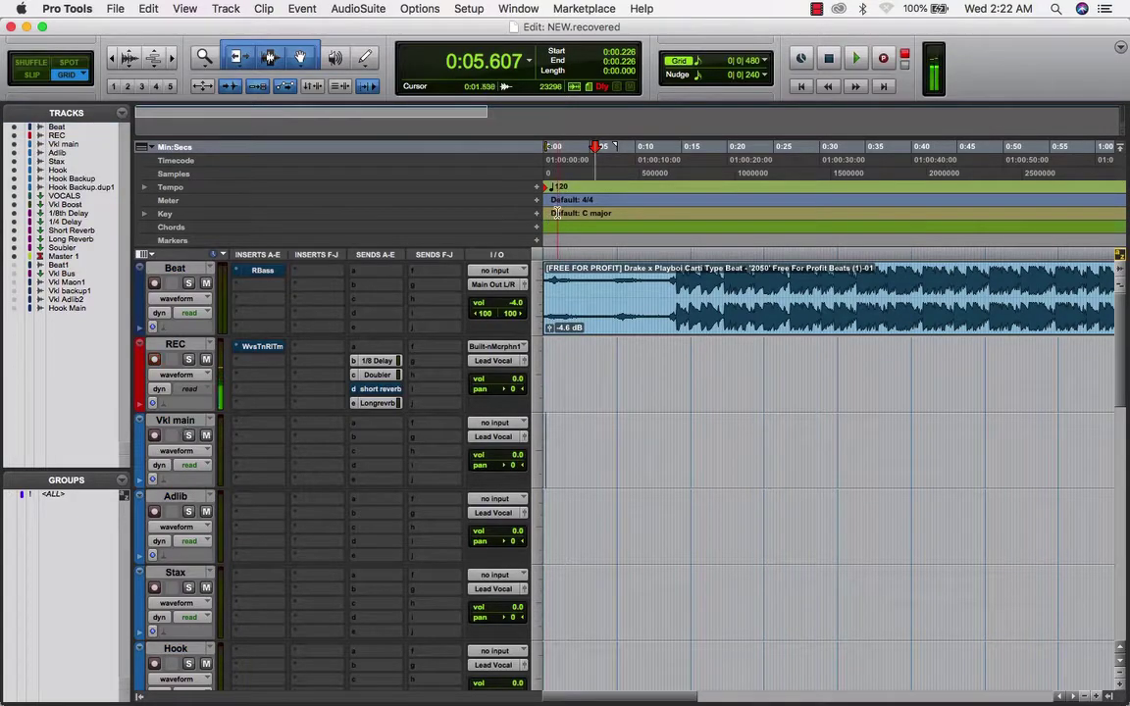
click(713, 320)
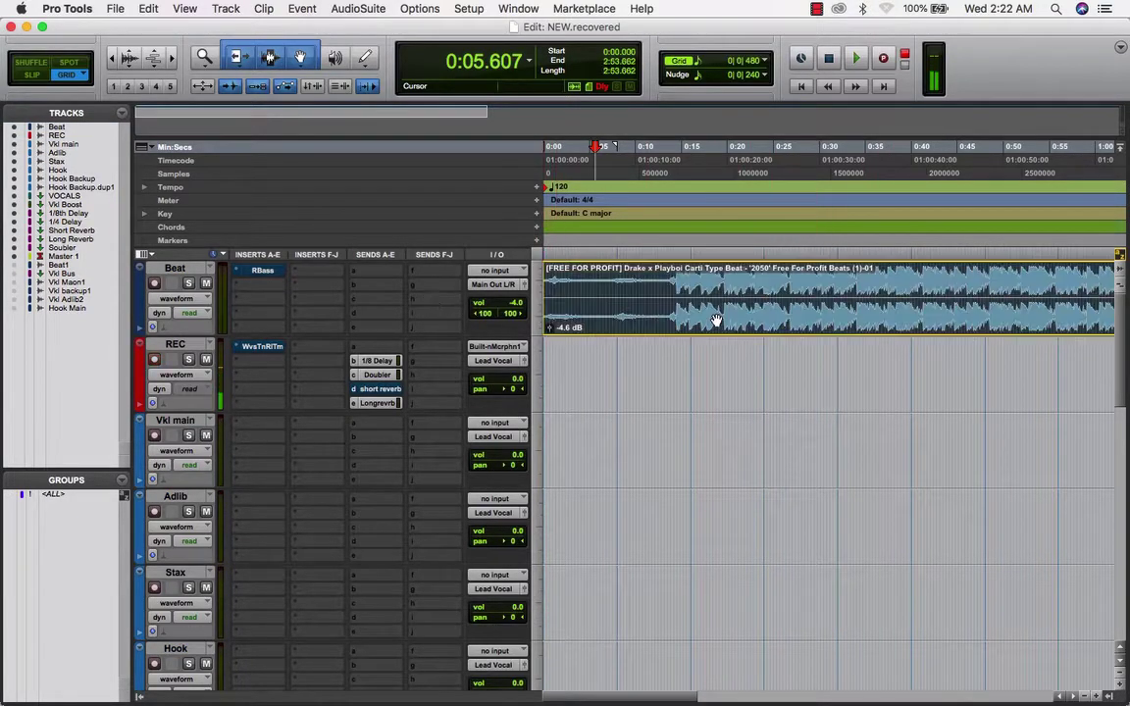
key(Delete)
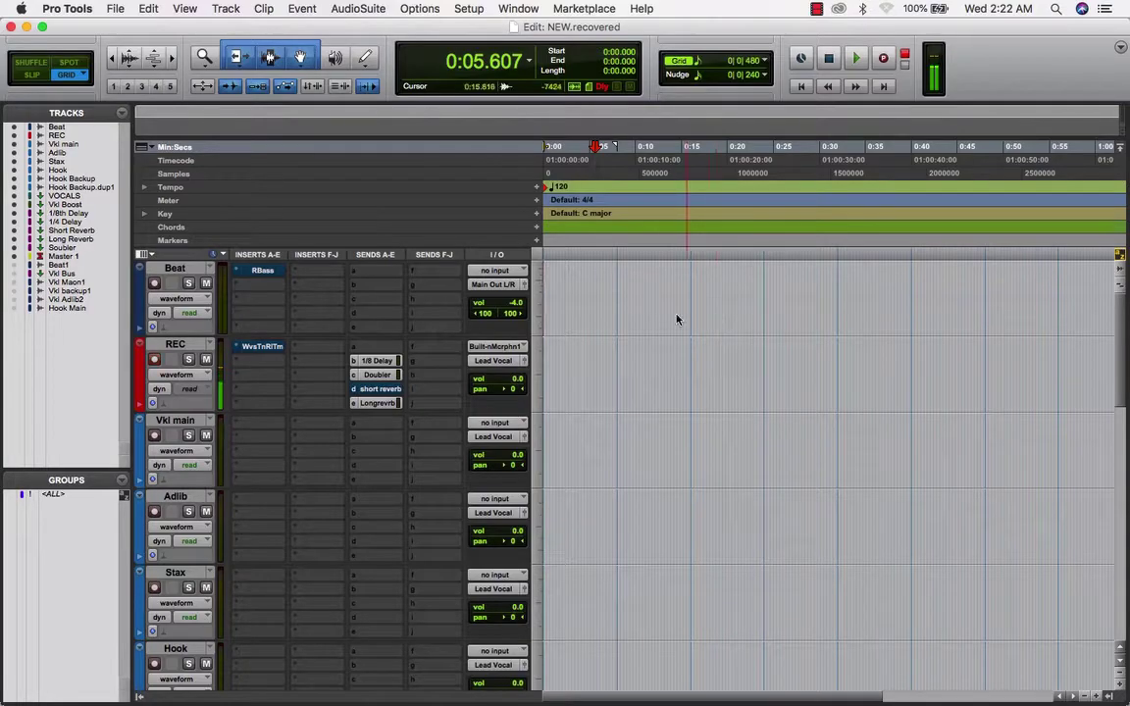
click(507, 308)
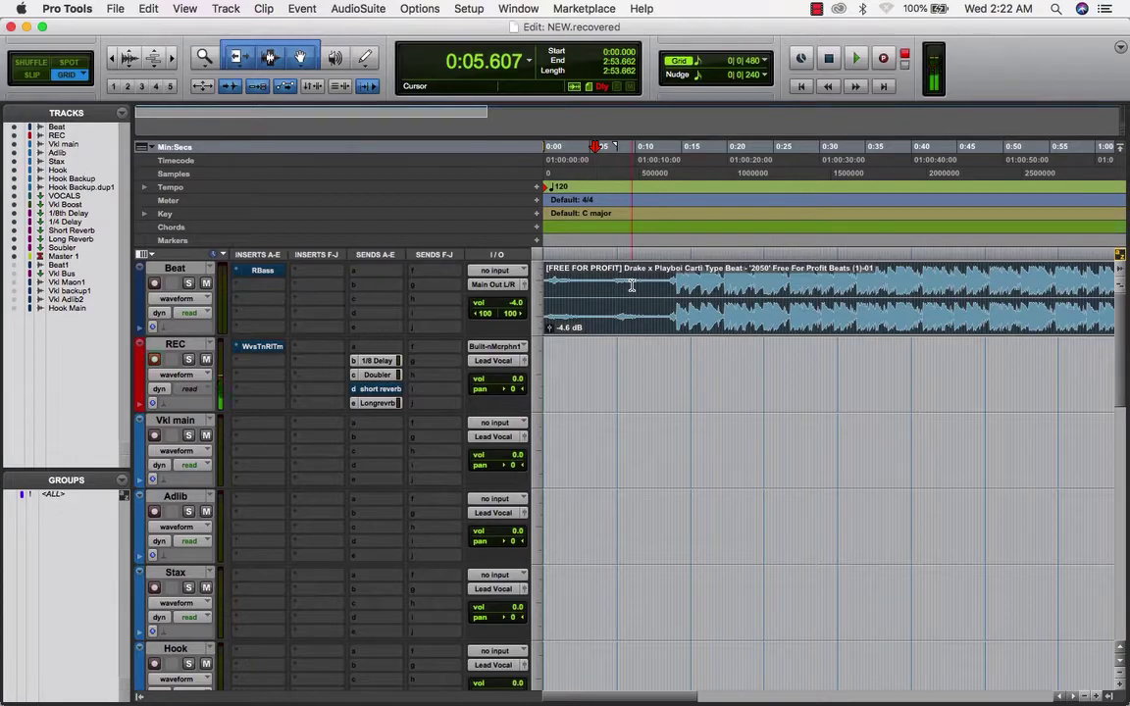
Step: Play the session from about 0:14 and briefly open Master 1's PAZ Analyzer
click(677, 181)
key(space)
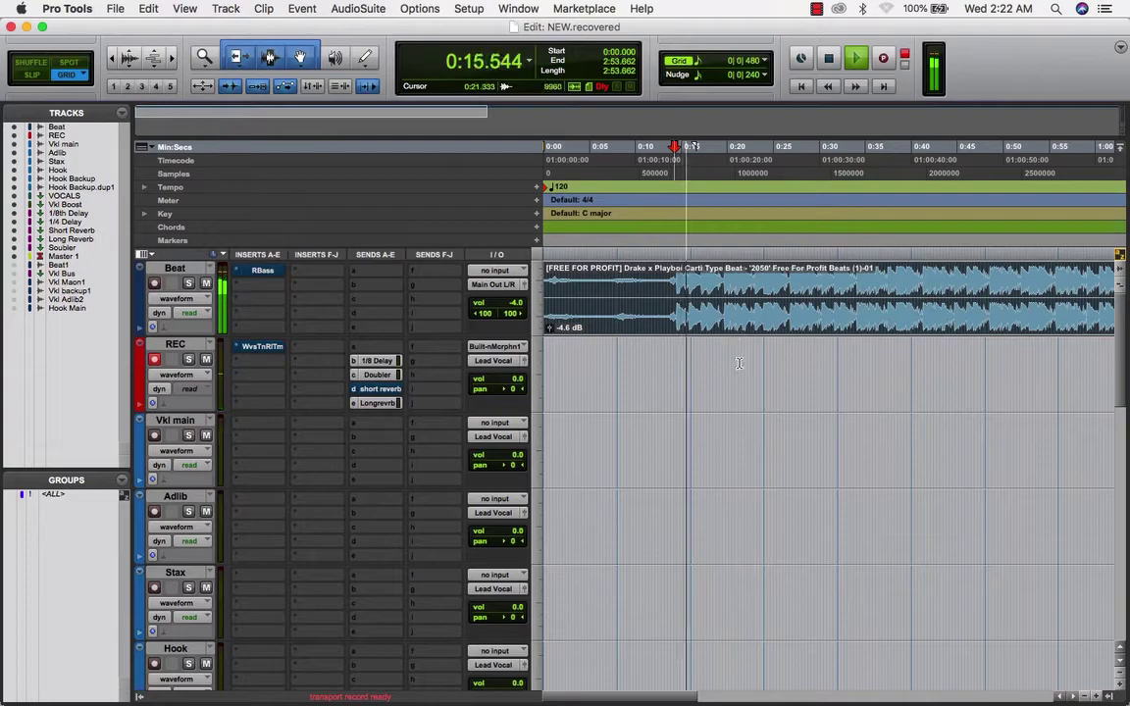
scroll(334, 314, down, 15)
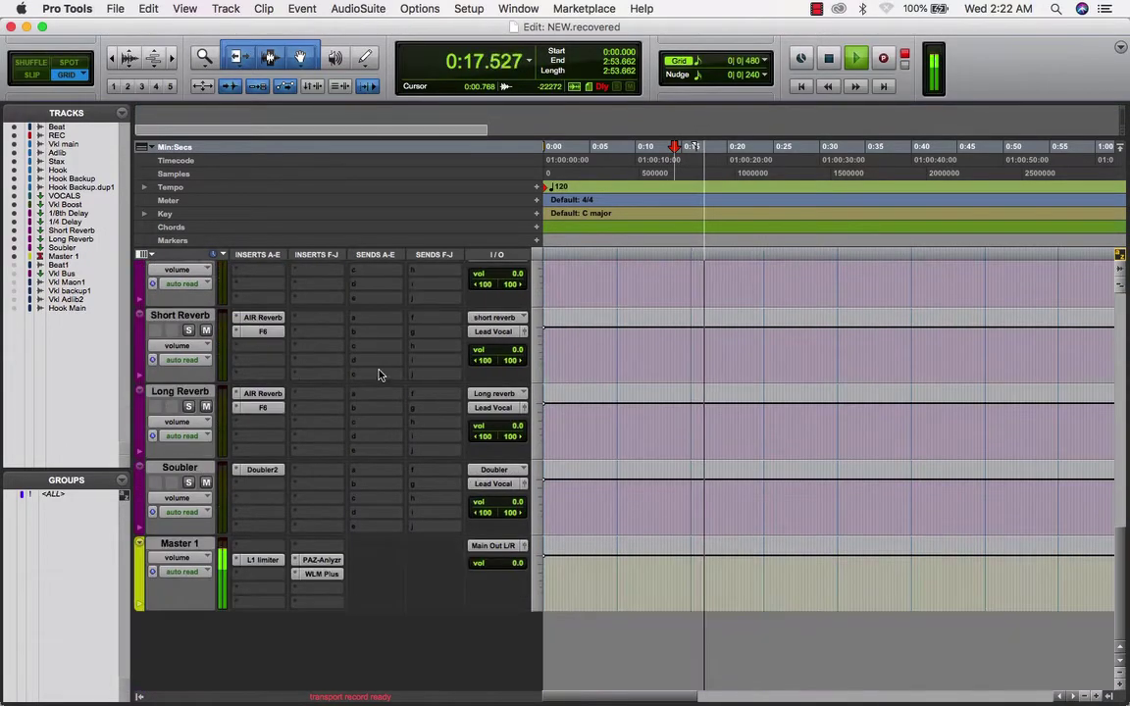
click(326, 561)
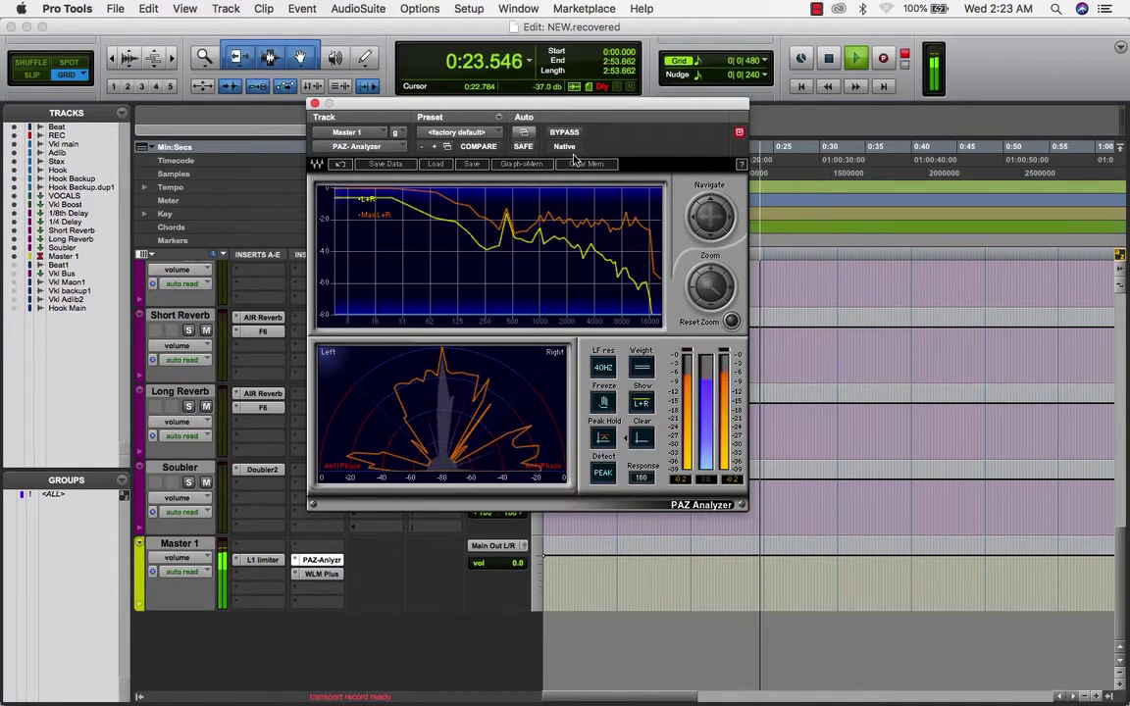
scroll(893, 328, up, 15)
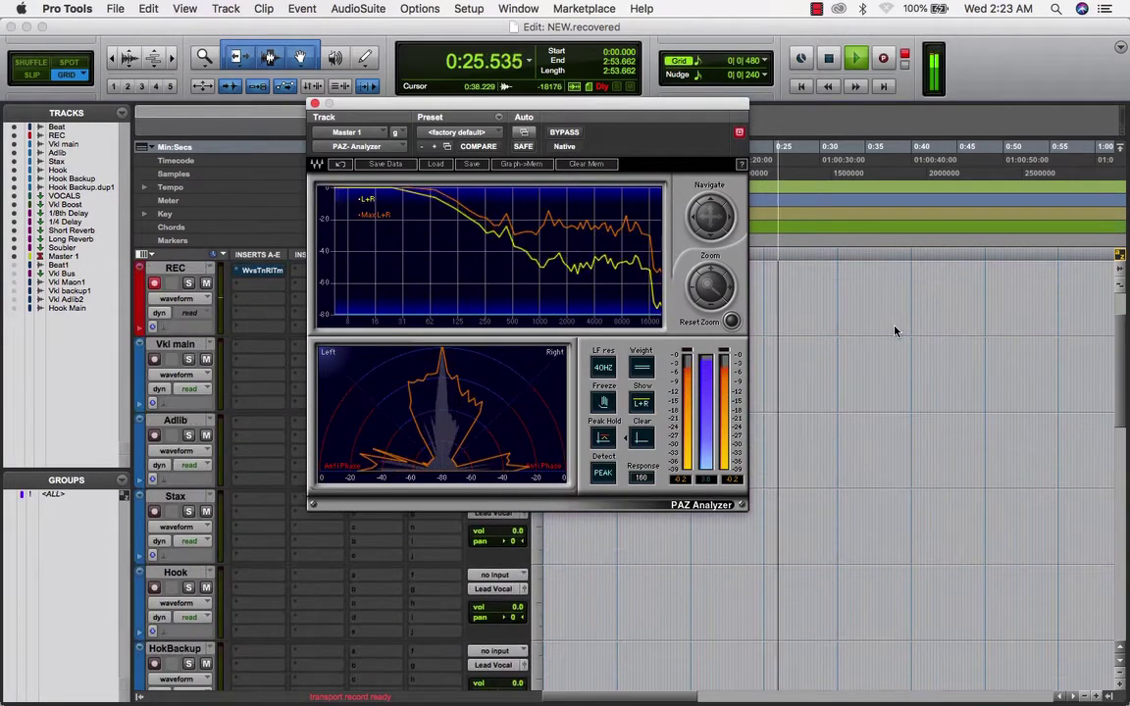
click(315, 103)
scroll(344, 361, down, 15)
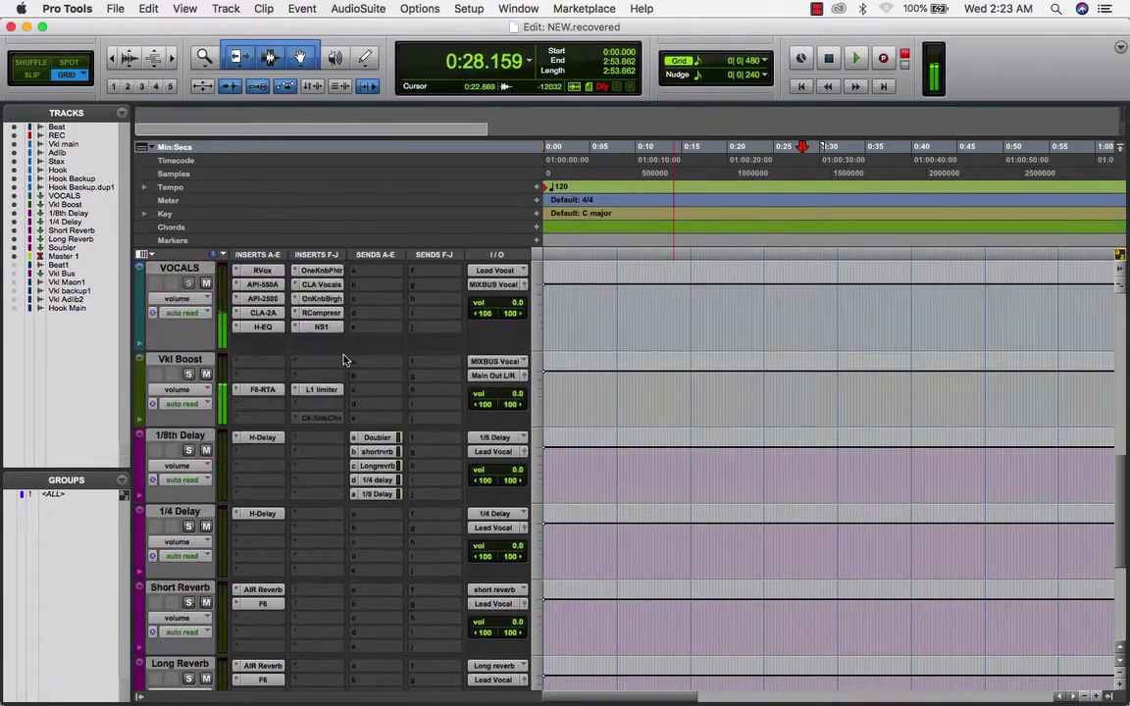
Step: Switch Master 1's plugin window to the WLM Plus loudness meter to watch the LUFS readings
click(258, 562)
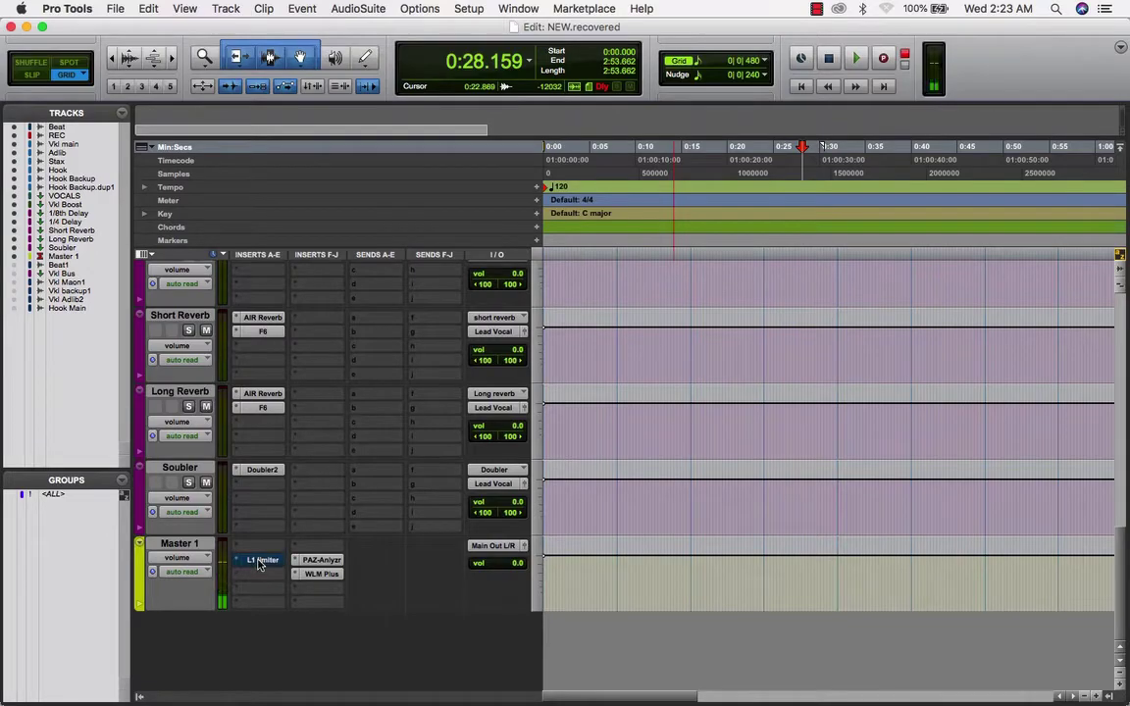
click(321, 560)
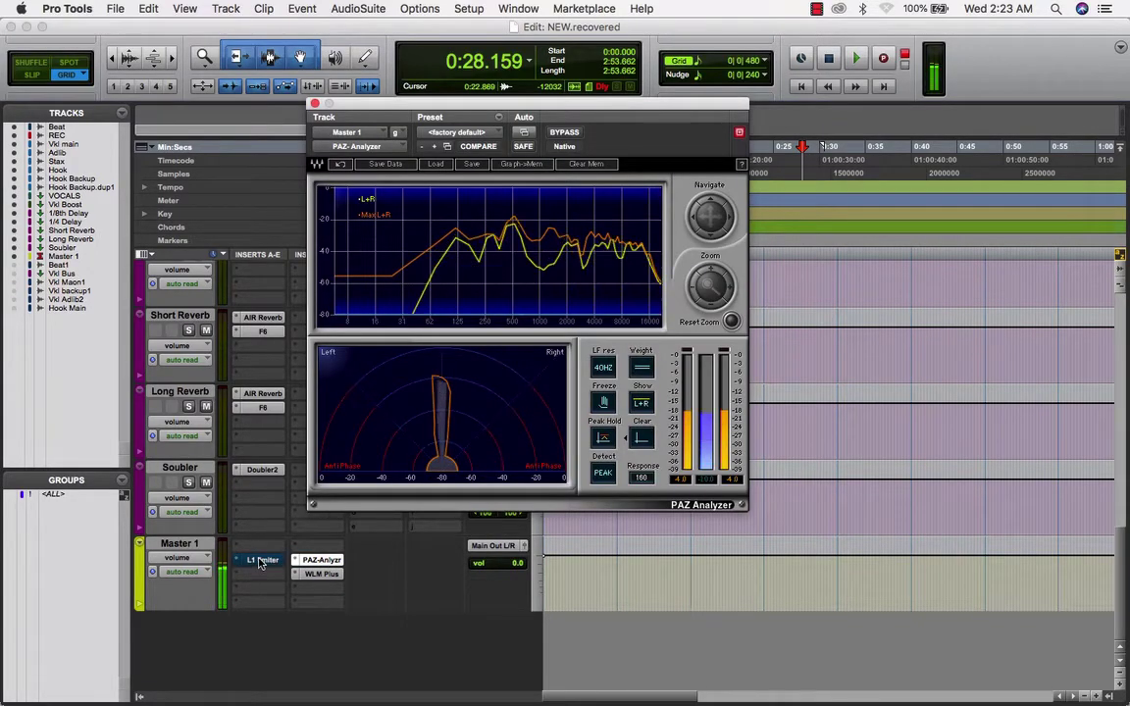
click(322, 574)
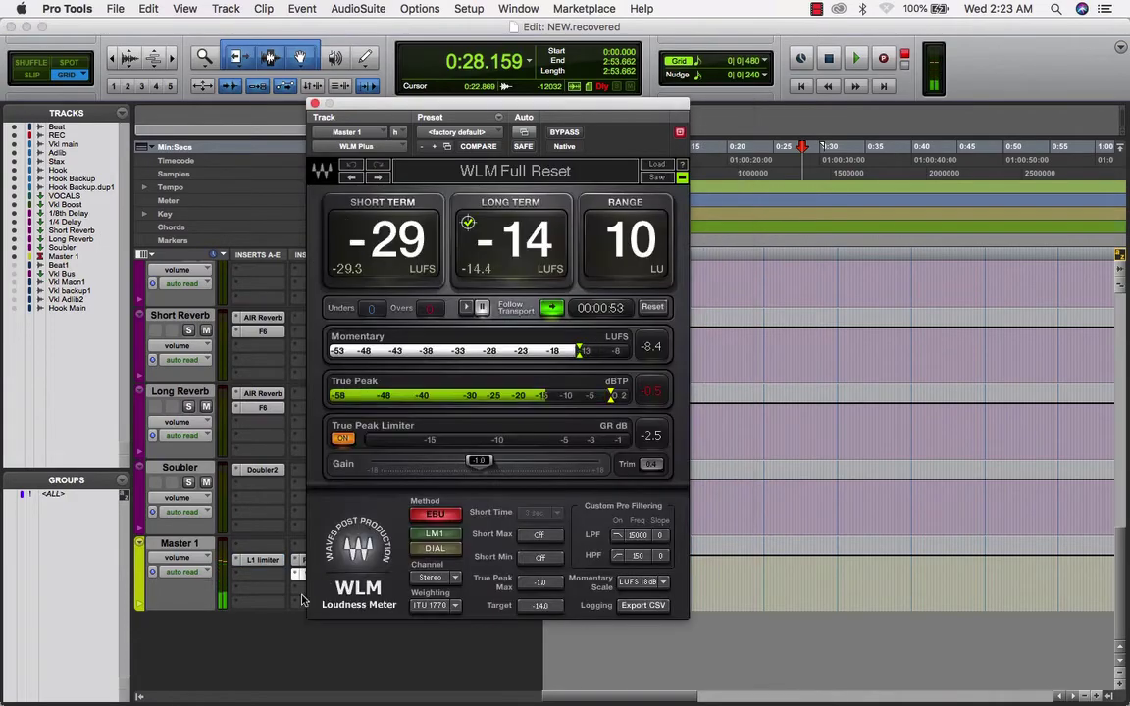
scroll(203, 392, up, 15)
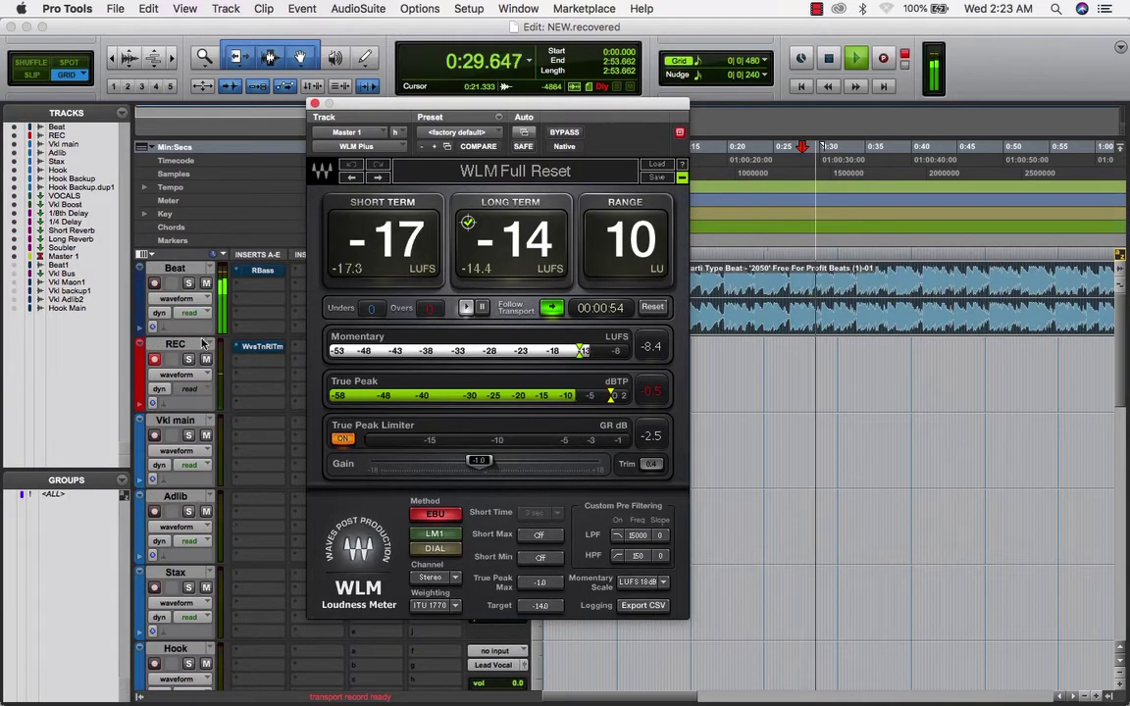
scroll(702, 659, down, 5)
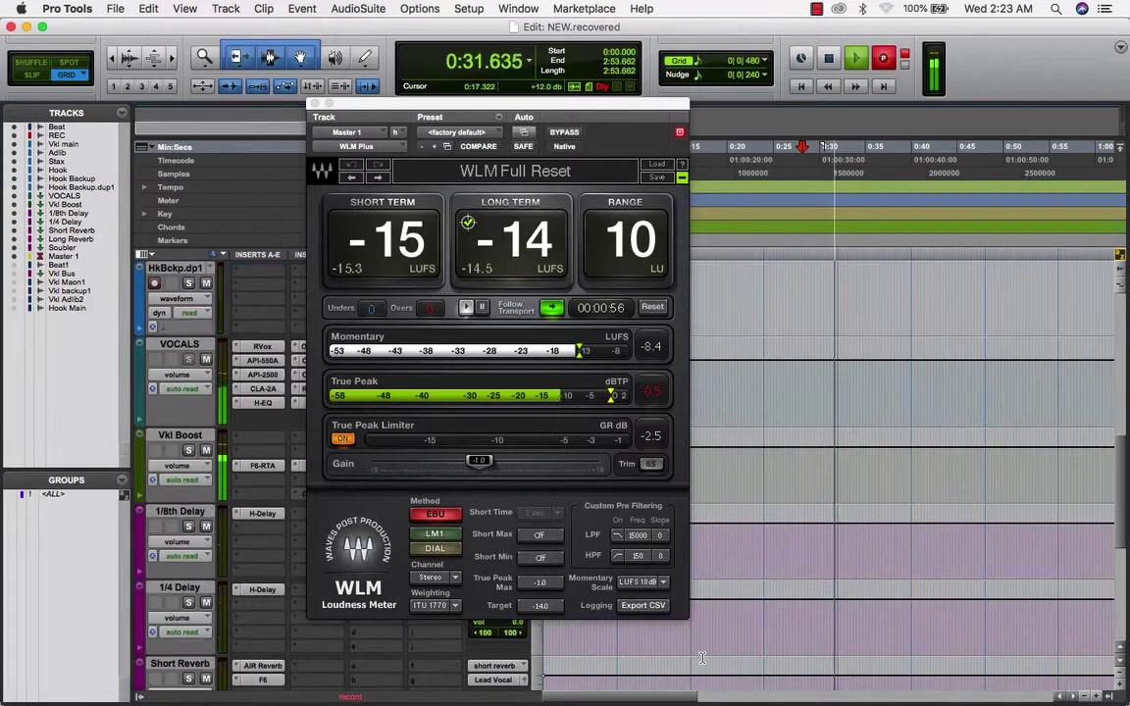
scroll(702, 659, down, 5)
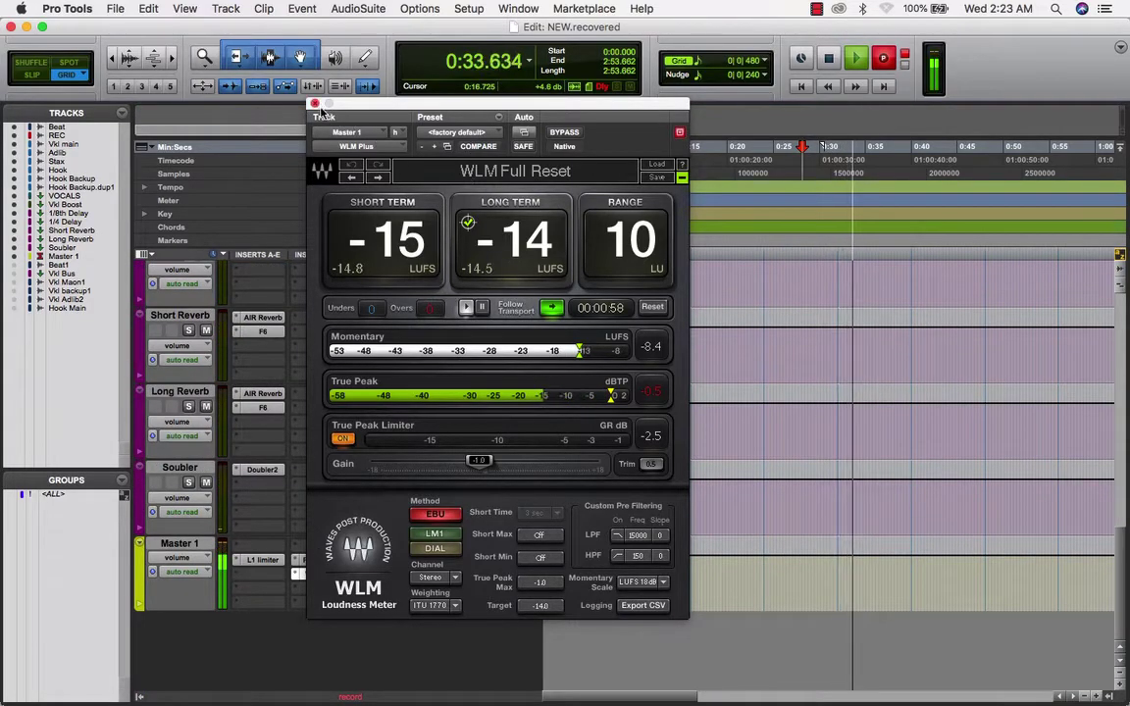
Step: Close the WLM Plus loudness meter and stop the recording
click(315, 104)
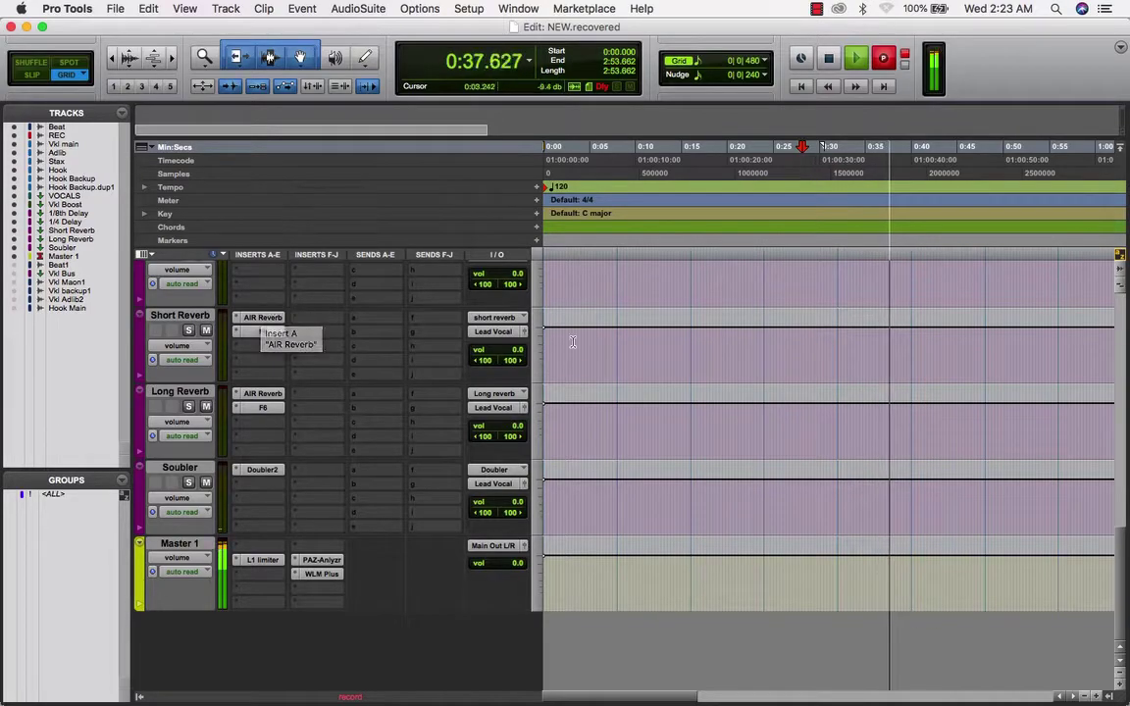
scroll(572, 341, up, 10)
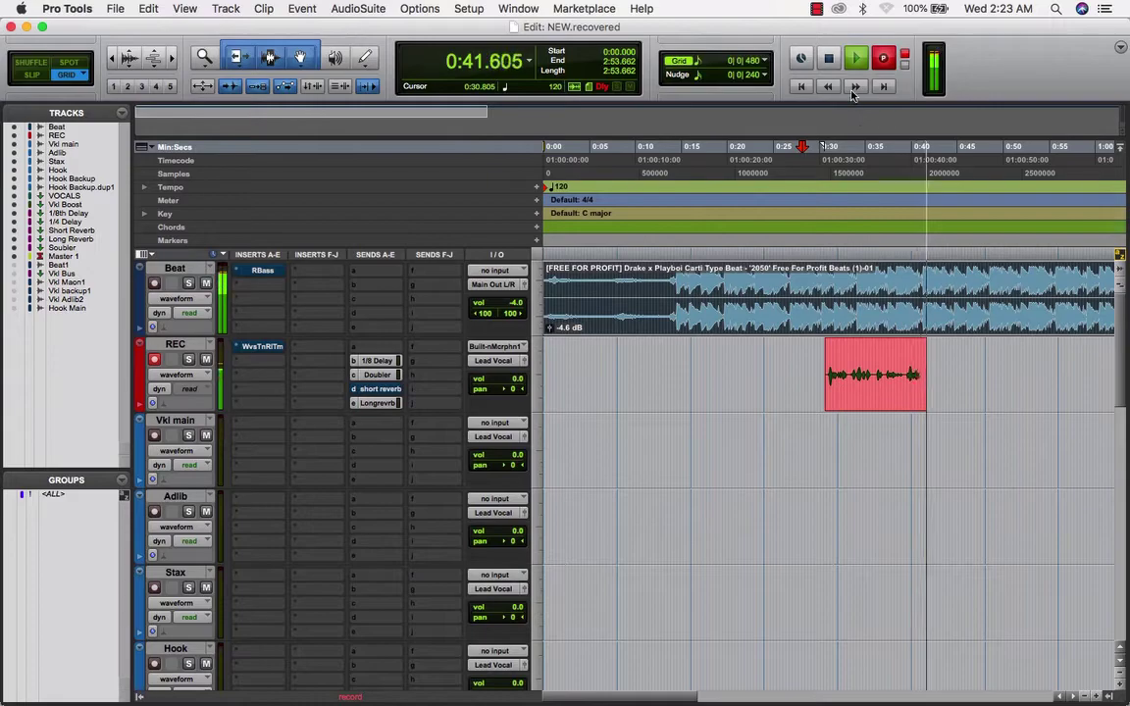
scroll(588, 471, down, 10)
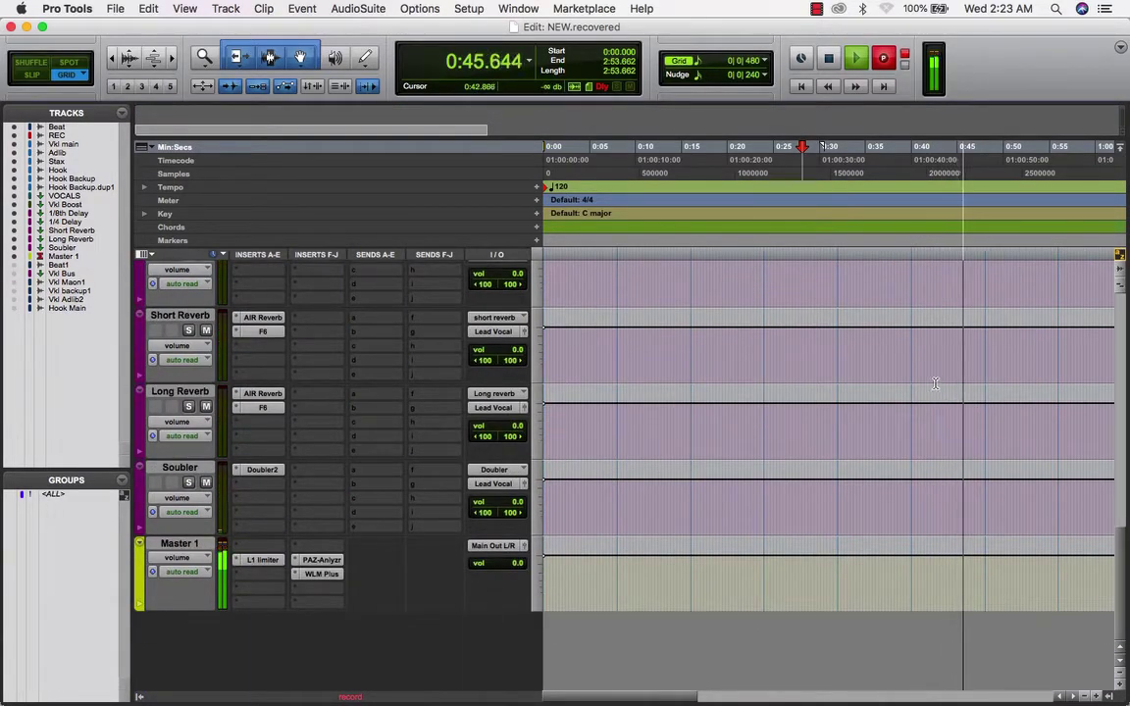
key(space)
Step: Delete the REC_10-01 take from the REC track
scroll(822, 424, up, 10)
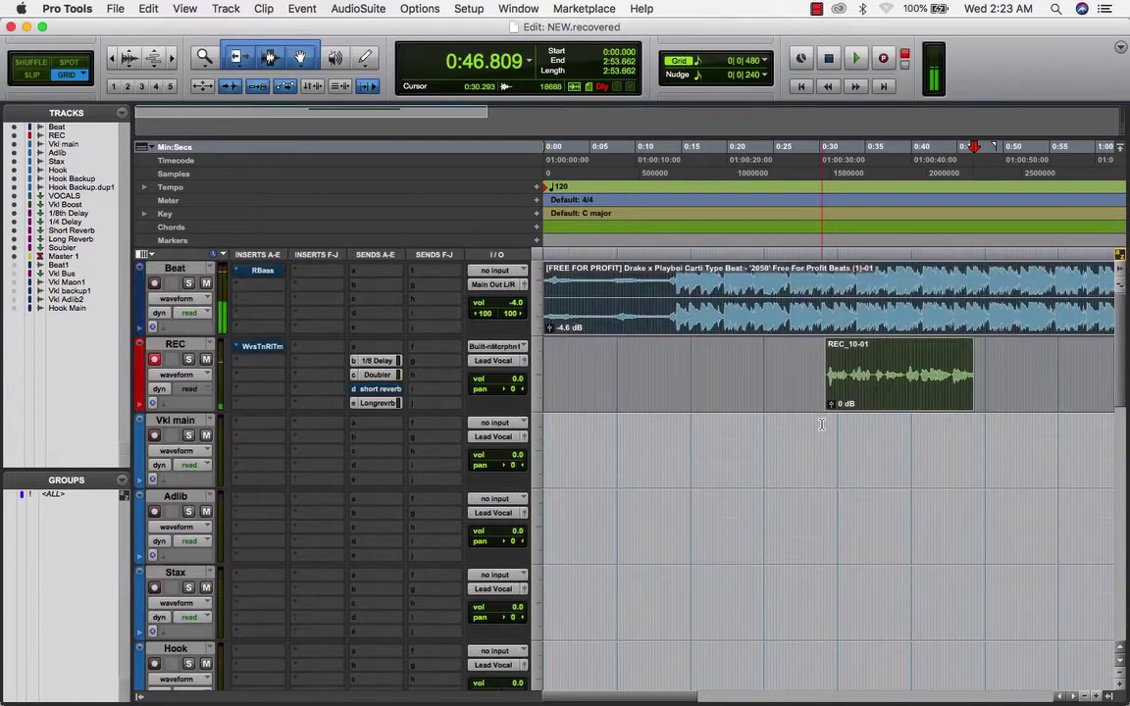
click(849, 408)
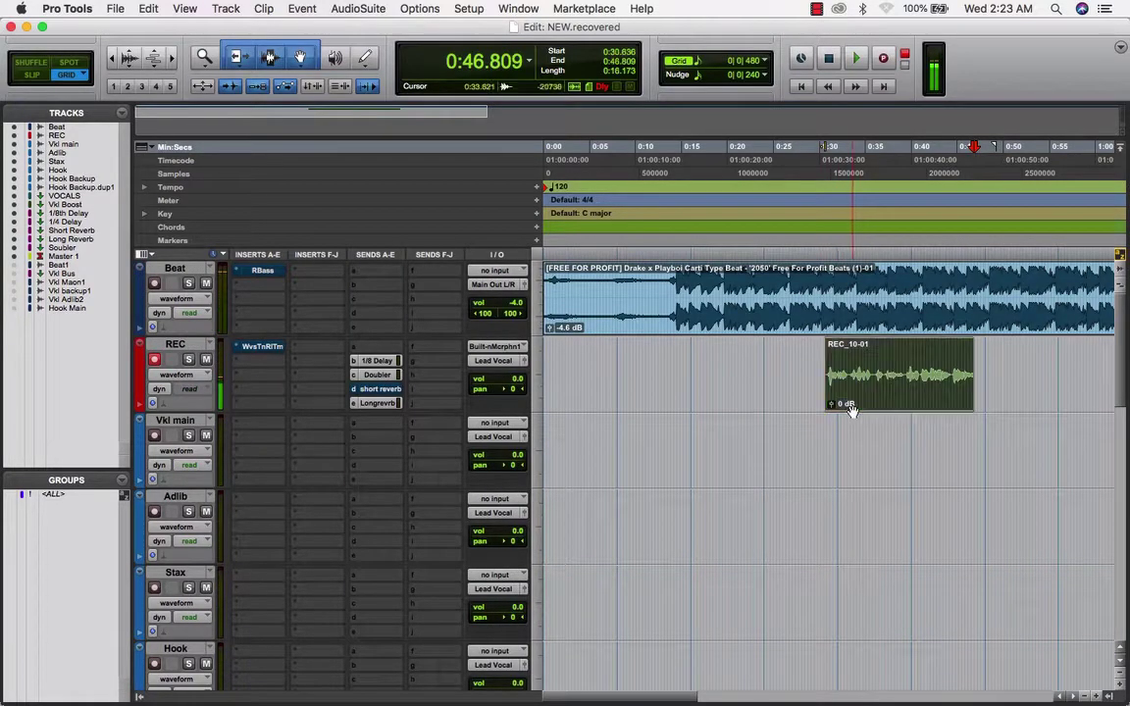
key(Delete)
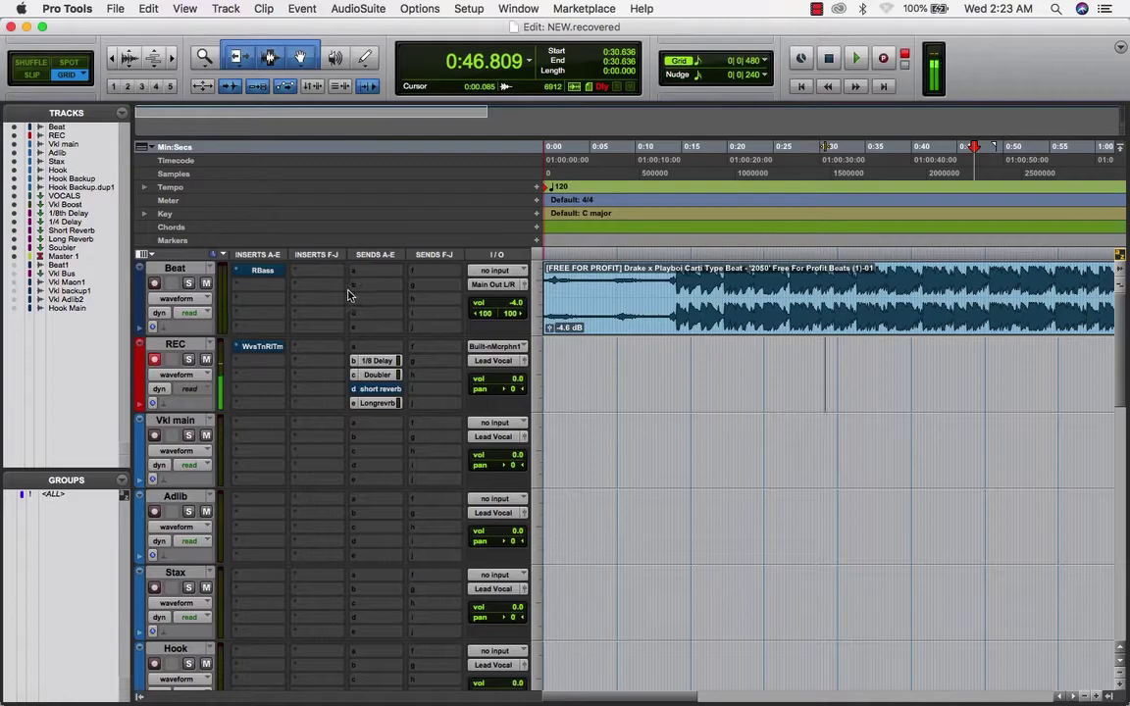
Step: Select the REC track and dismiss its colour palette without changing the colour
click(172, 345)
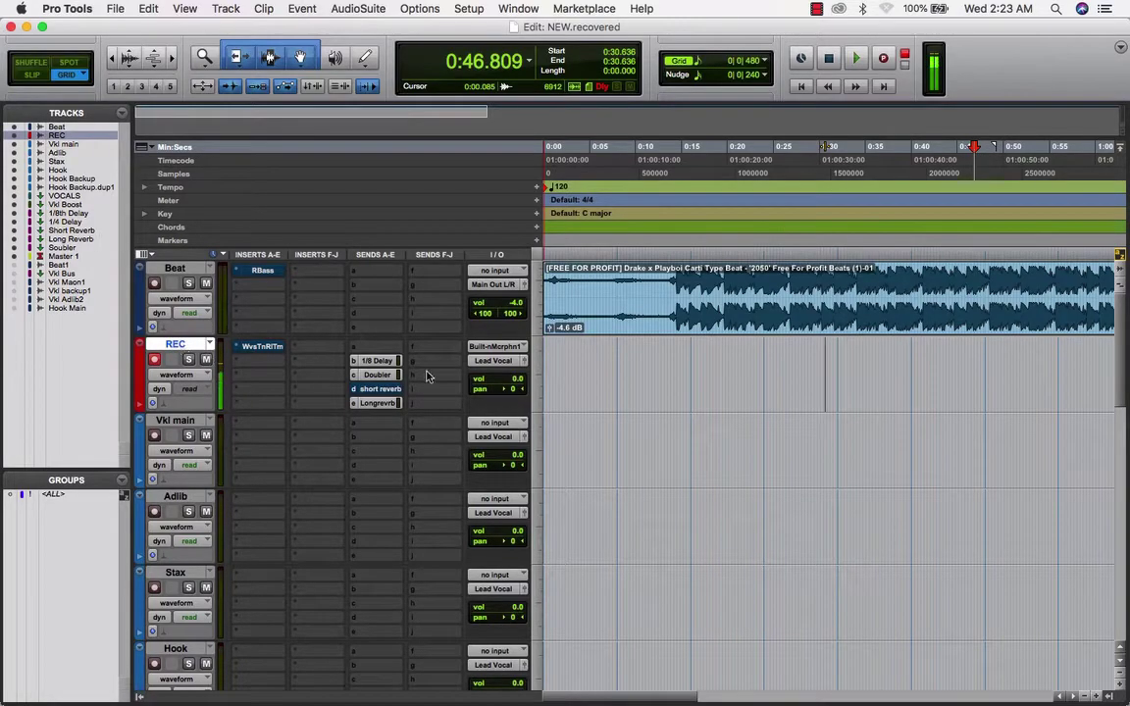
double_click(138, 363)
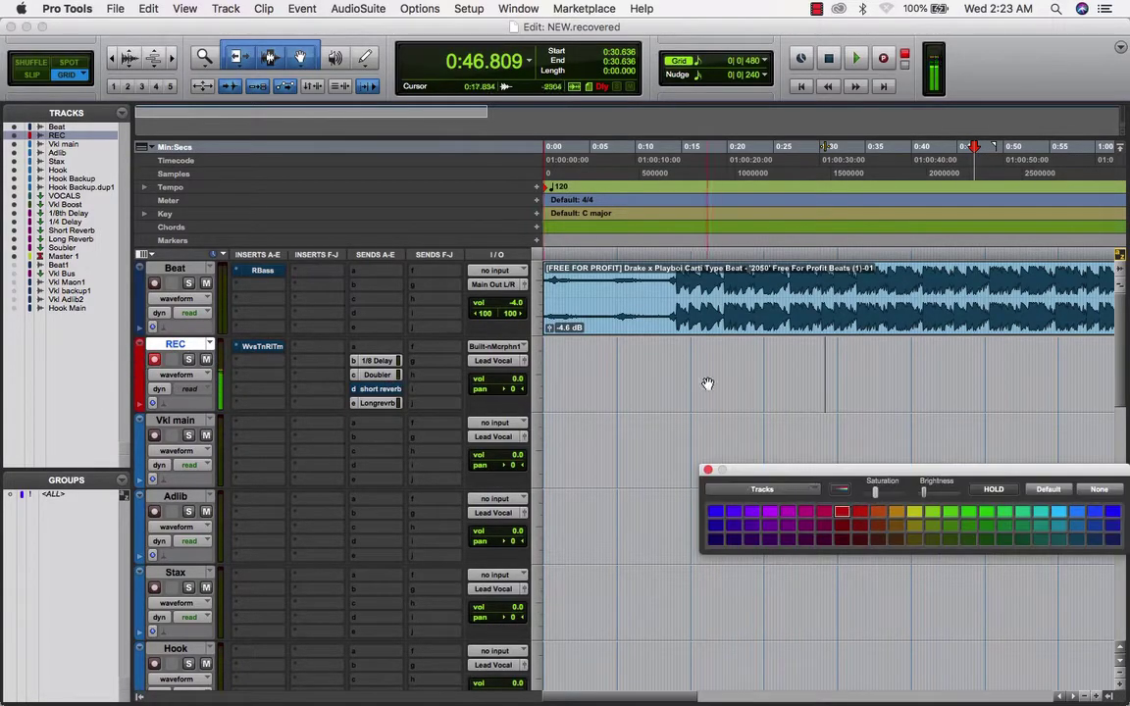
click(707, 473)
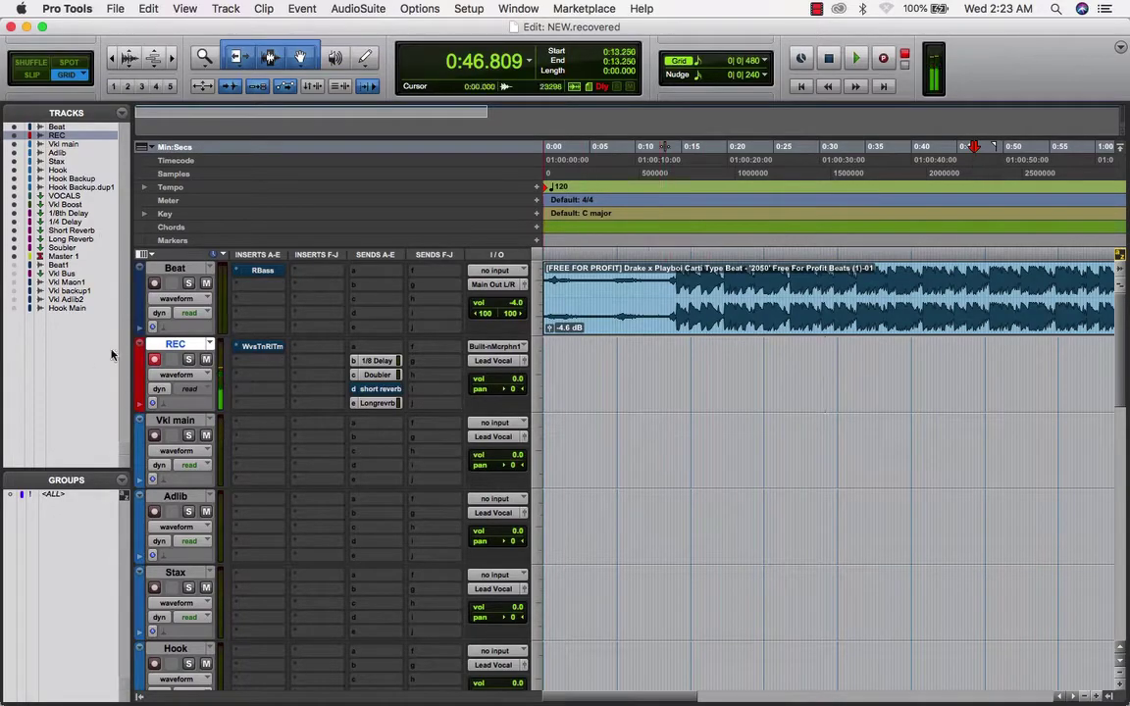
Step: Select tracks Beat through Hook Backup.dup1 and route Stax's output to the Lead Vocal (Stereo) bus
scroll(179, 412, down, 8)
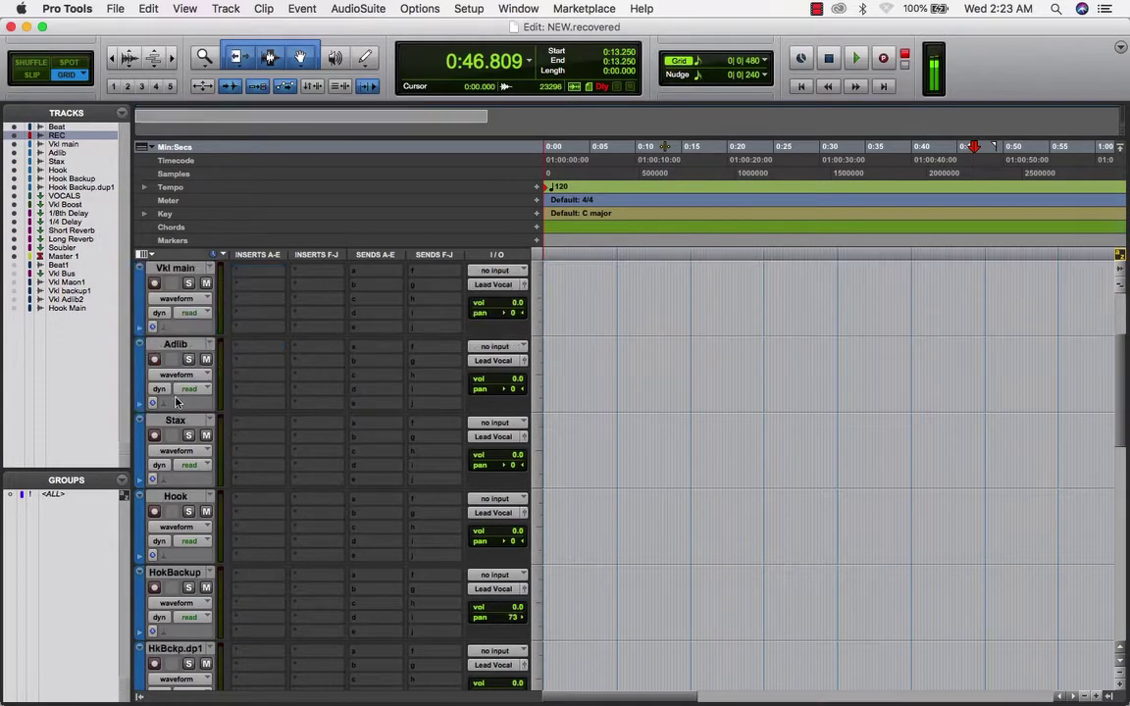
shift+click(177, 496)
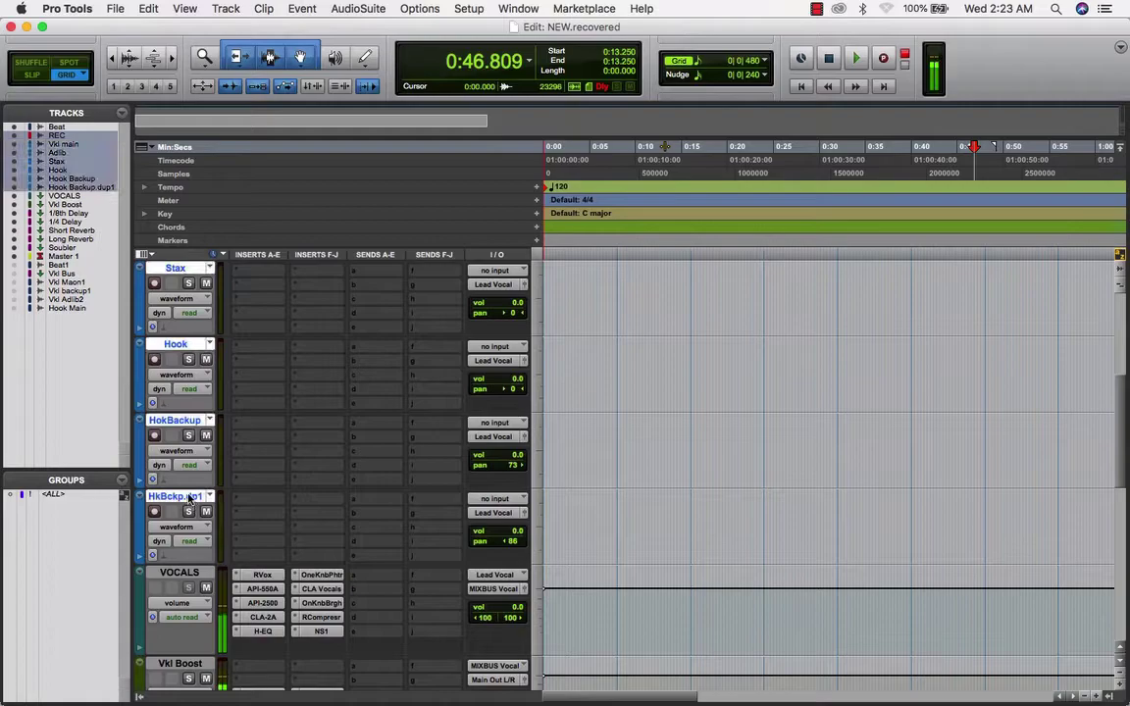
scroll(190, 501, up, 8)
scroll(177, 456, down, 2)
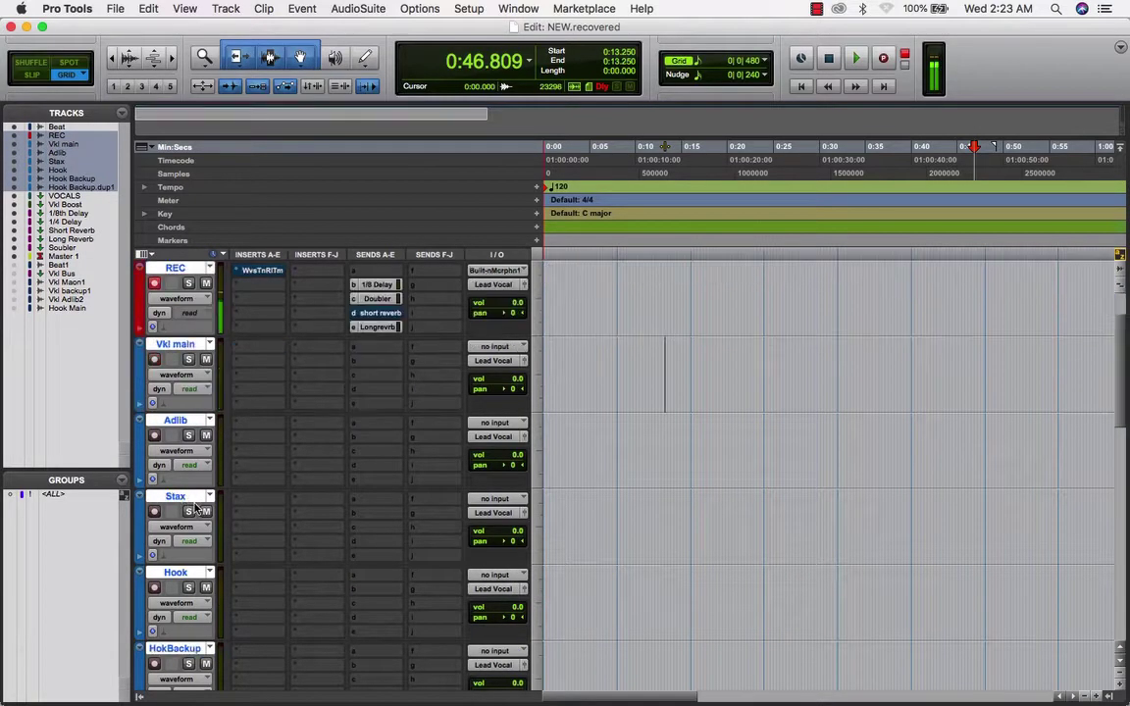
click(493, 504)
mouse_move(530, 527)
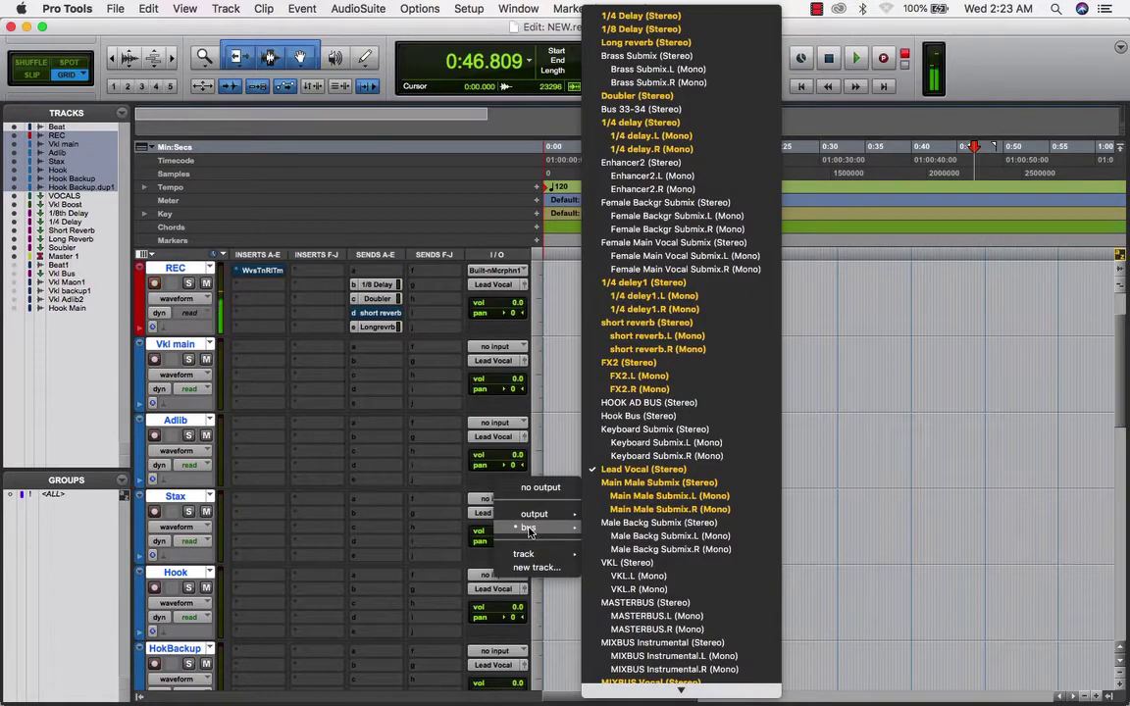
click(679, 470)
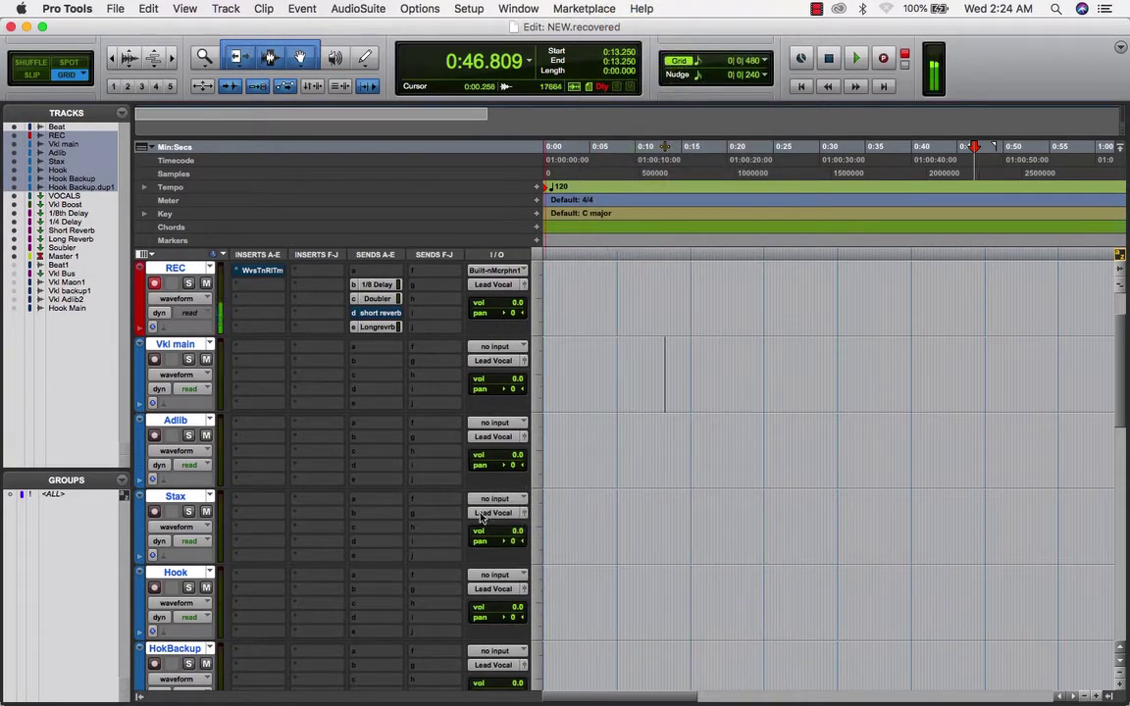
scroll(258, 362, up, 2)
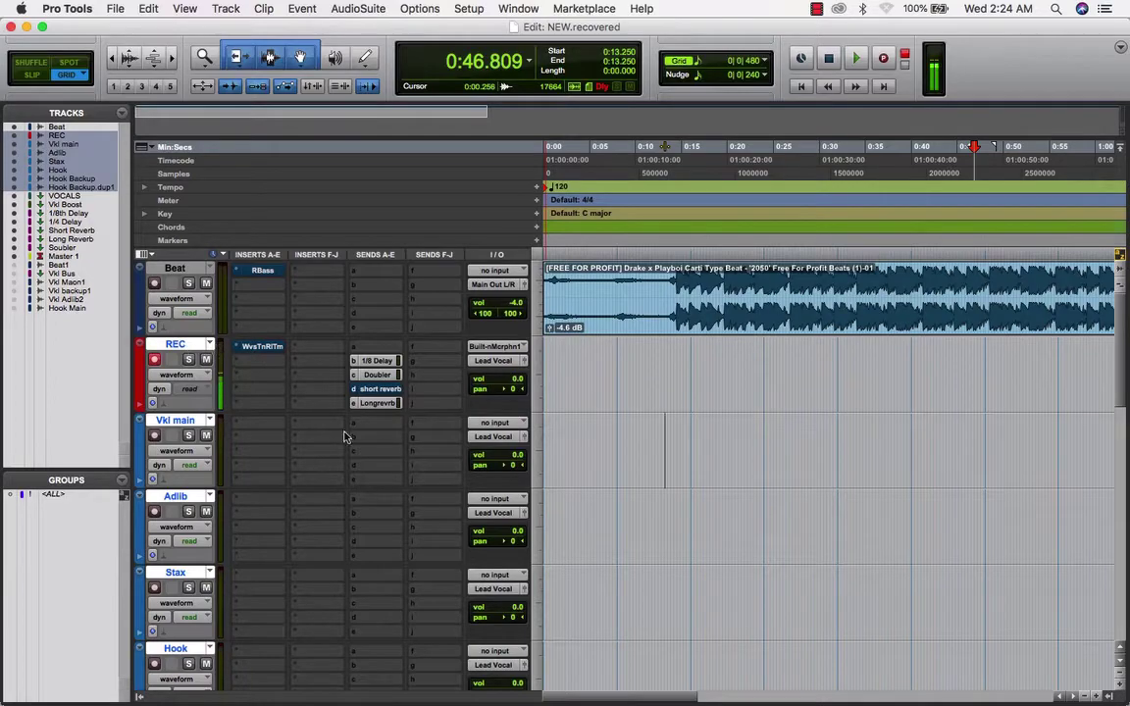
scroll(348, 437, down, 6)
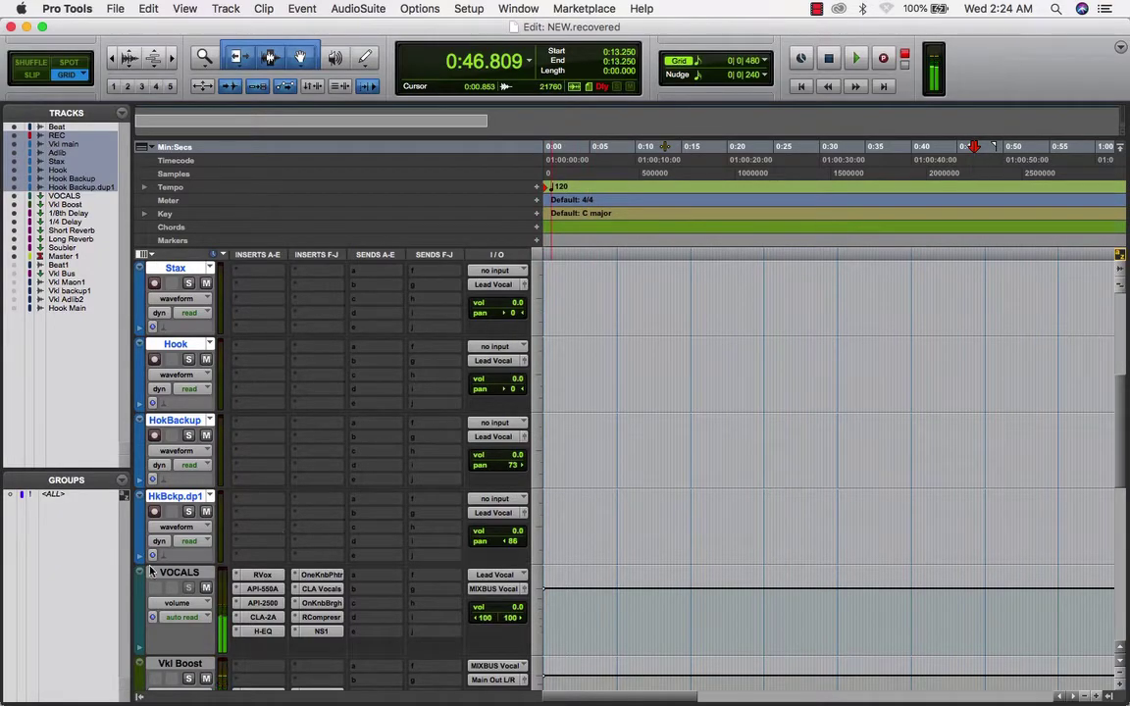
click(180, 572)
scroll(447, 491, down, 3)
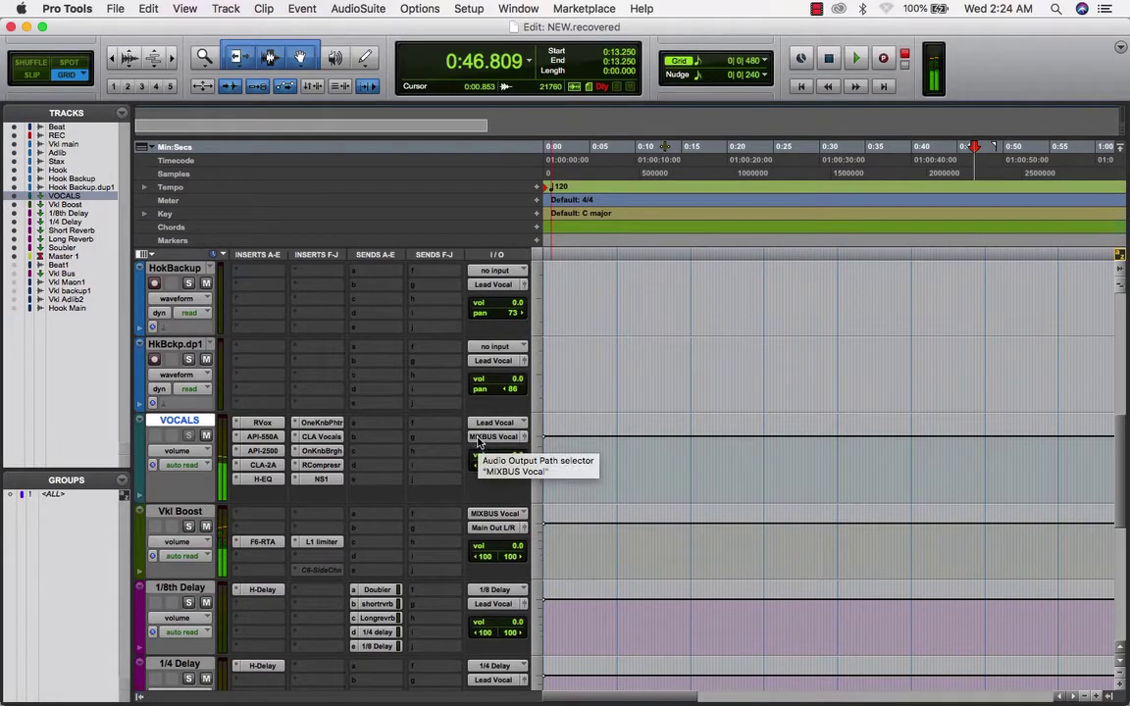
click(191, 514)
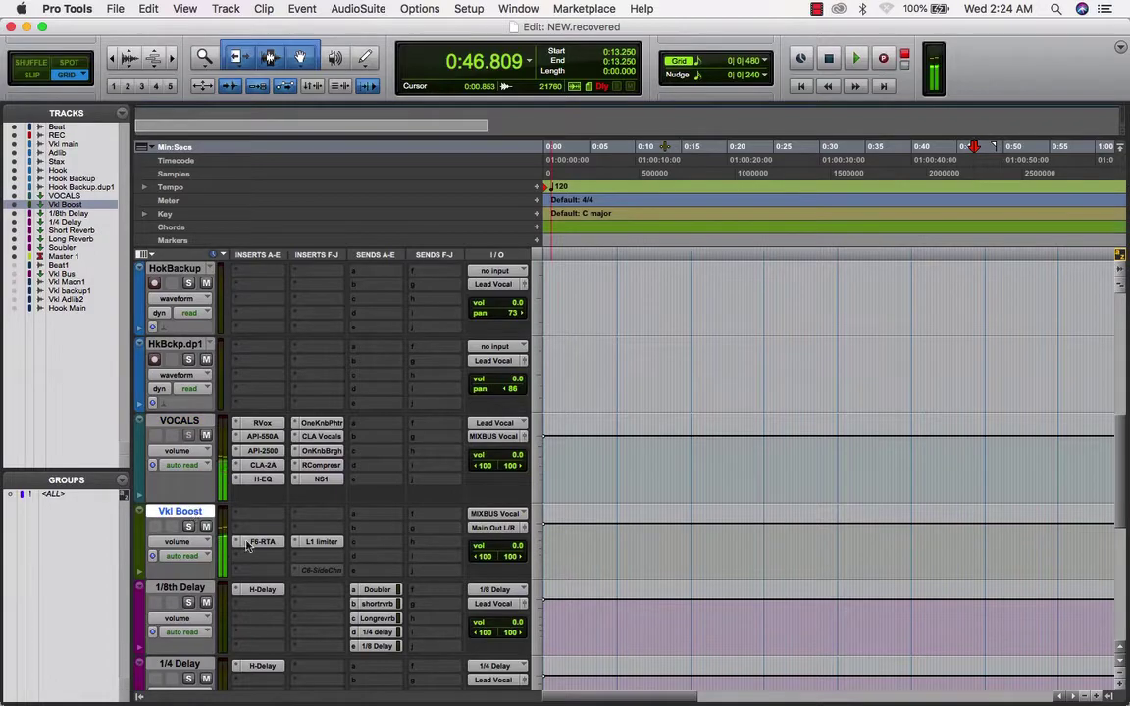
drag(263, 542, 332, 543)
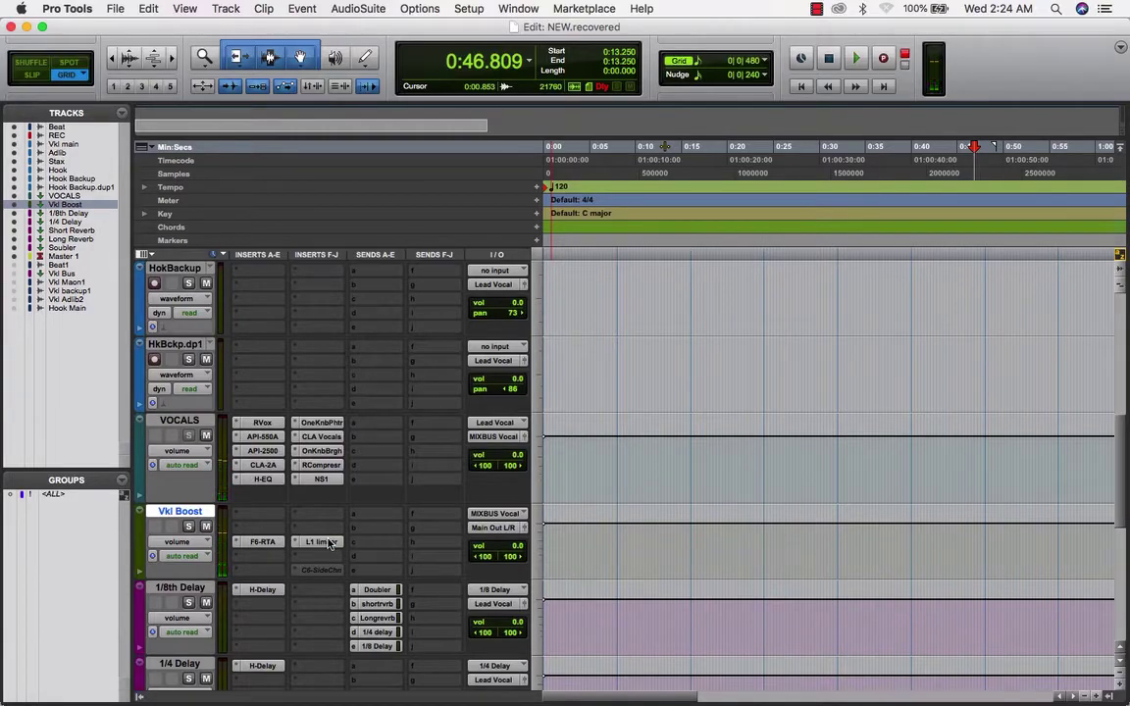
scroll(324, 542, down, 3)
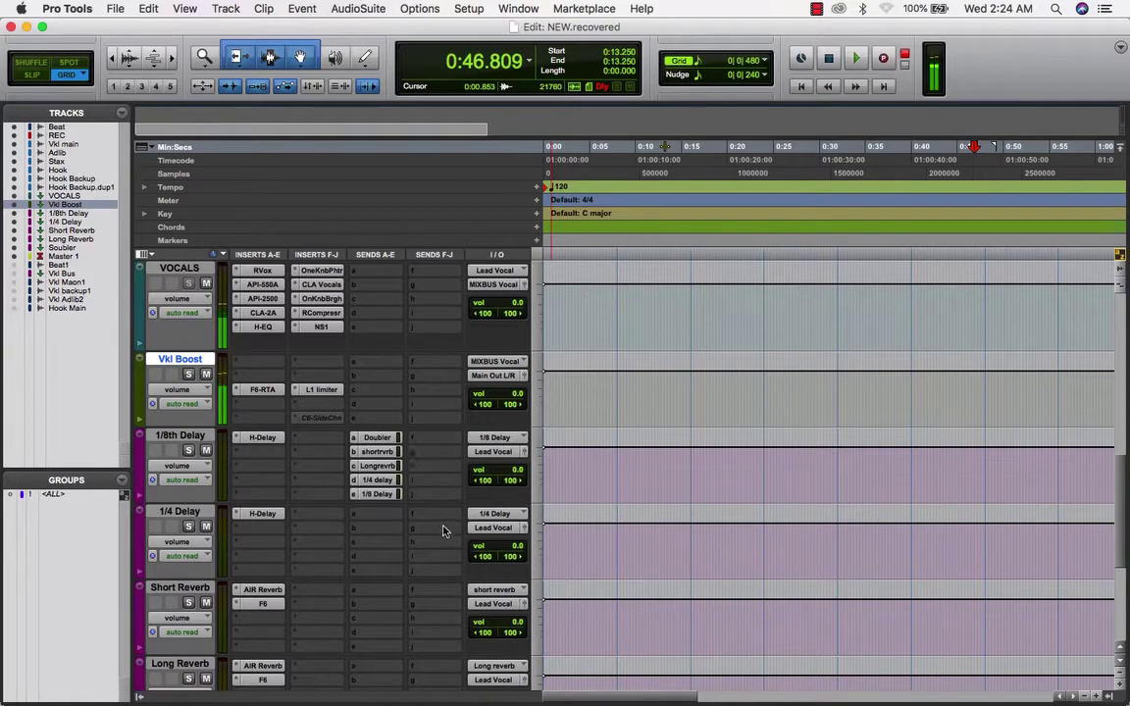
Step: Set the 1/8th Delay aux's input to the 1/8 Delay (Stereo) bus
click(180, 435)
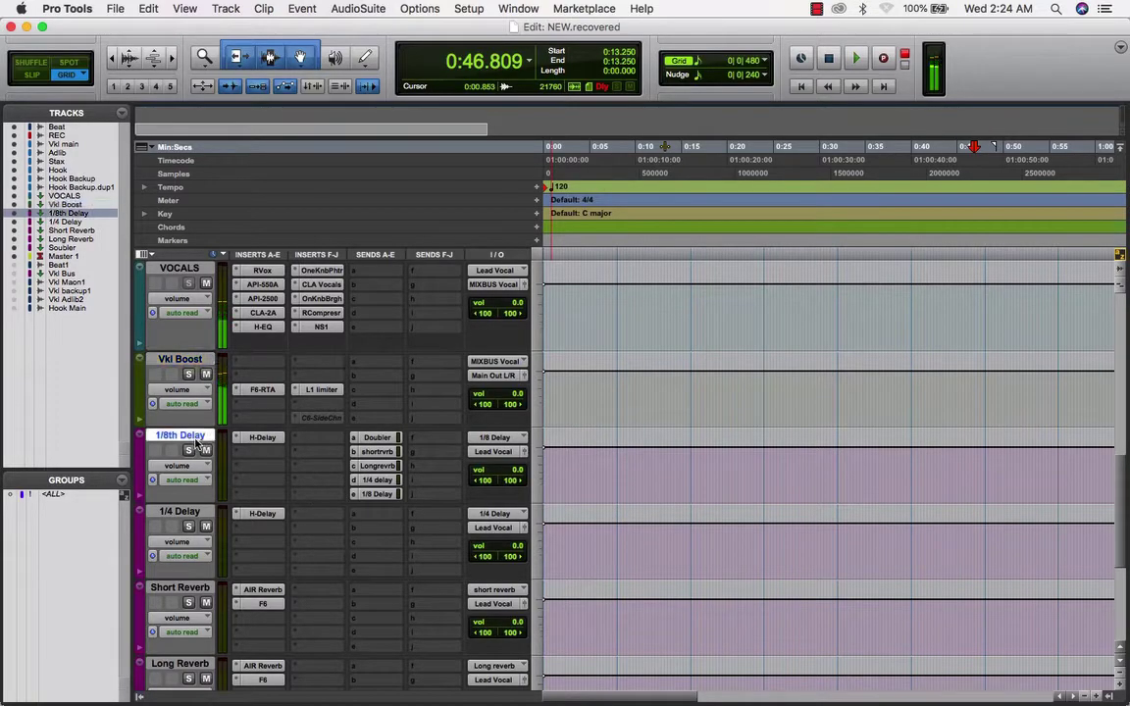
click(486, 441)
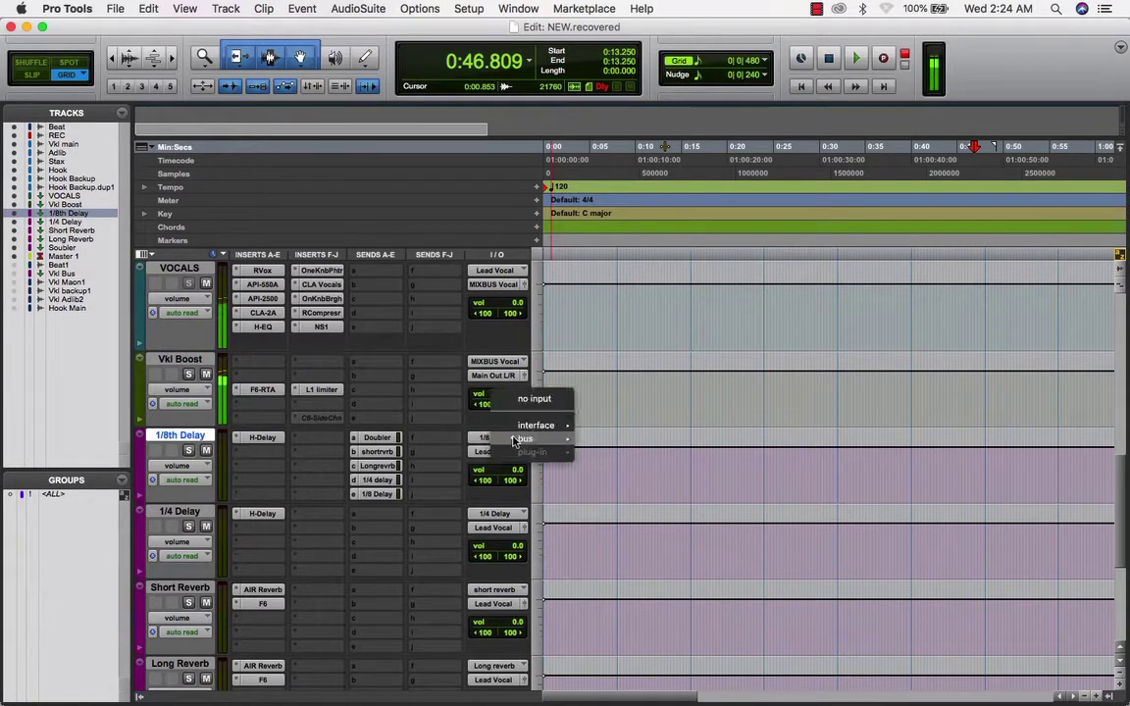
mouse_move(546, 443)
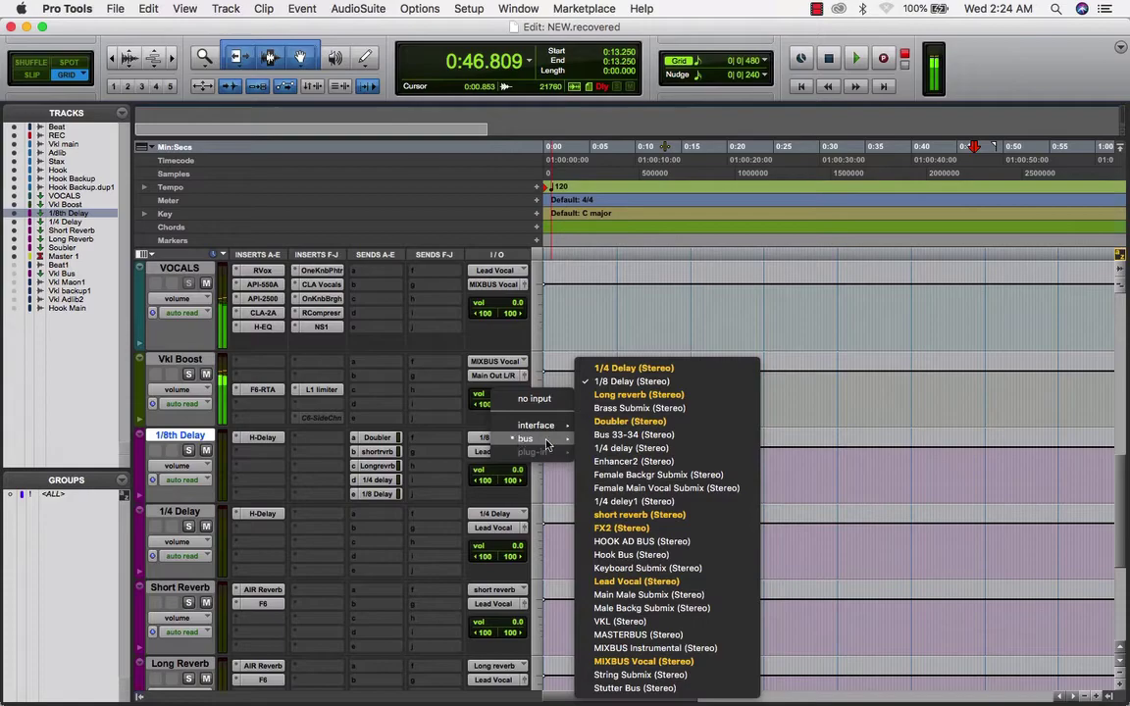
click(644, 389)
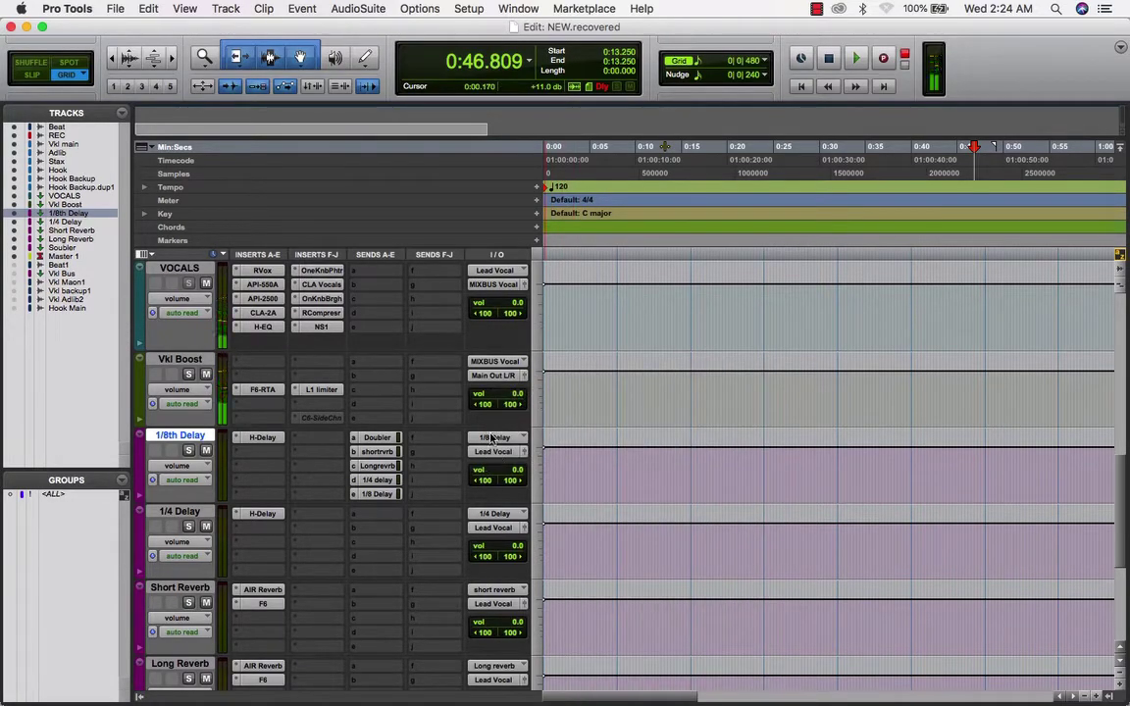
Step: Open Rename on that input bus and confirm keeping the name 1/8 Delay
right_click(496, 437)
click(561, 468)
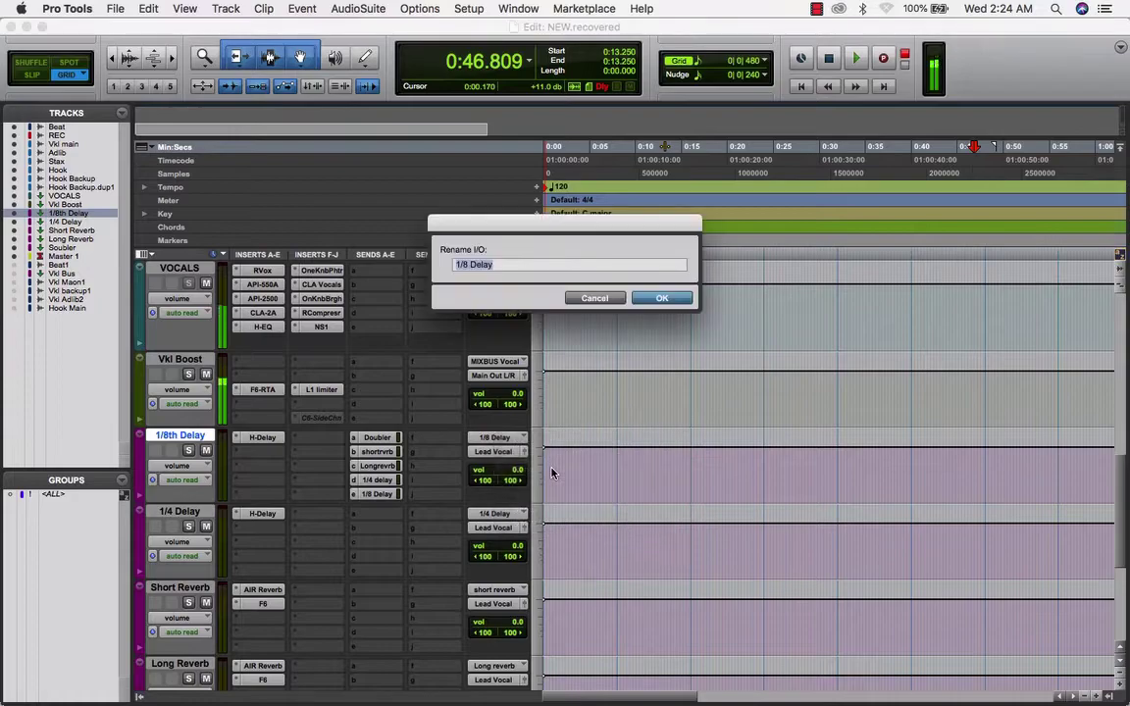
click(663, 299)
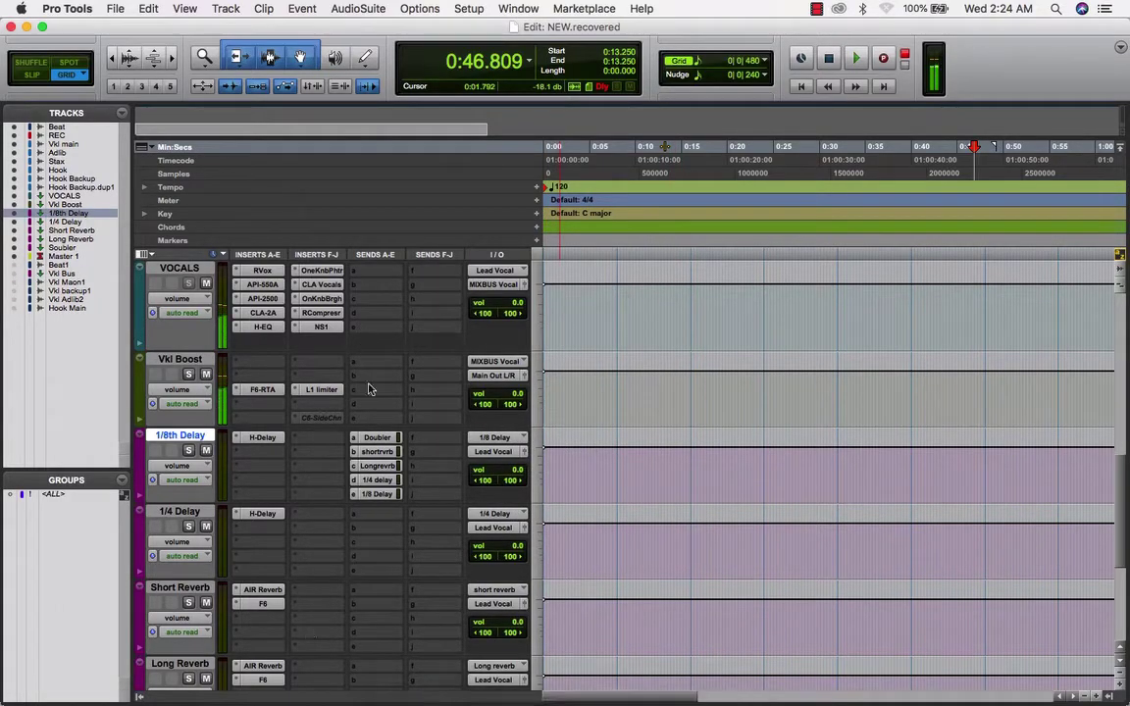
scroll(361, 363, up, 10)
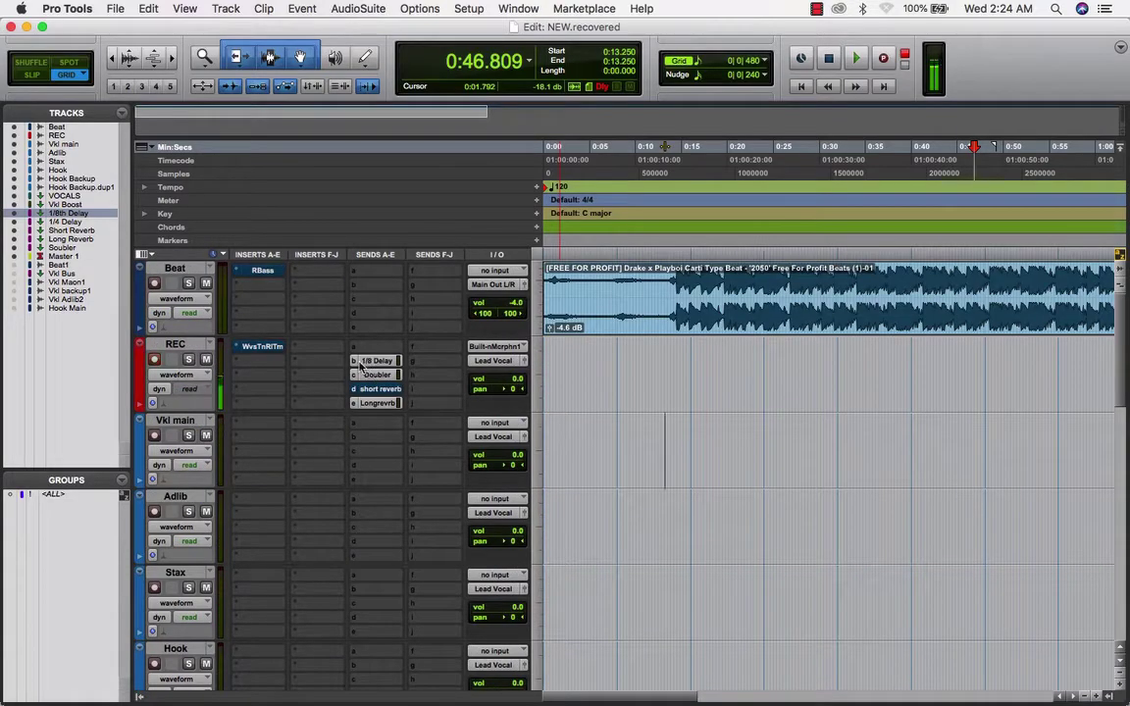
Step: Point REC's send b at the 1/4 Delay (Stereo) bus and raise its level from silence
click(361, 366)
mouse_move(392, 374)
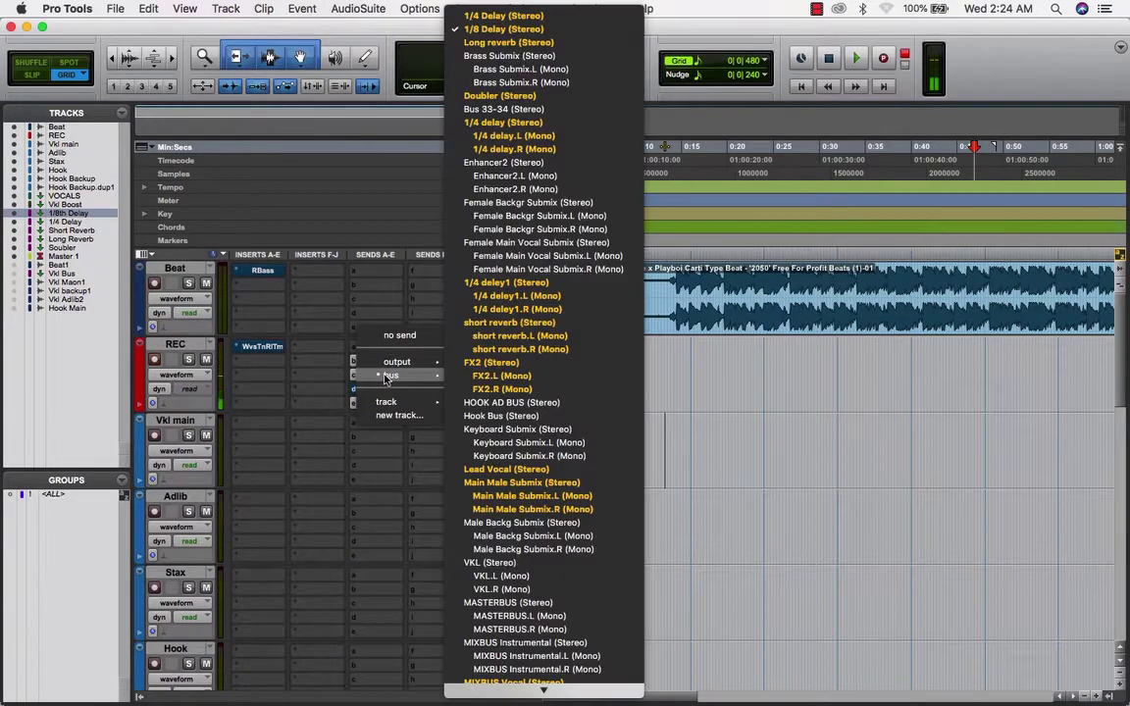
click(545, 15)
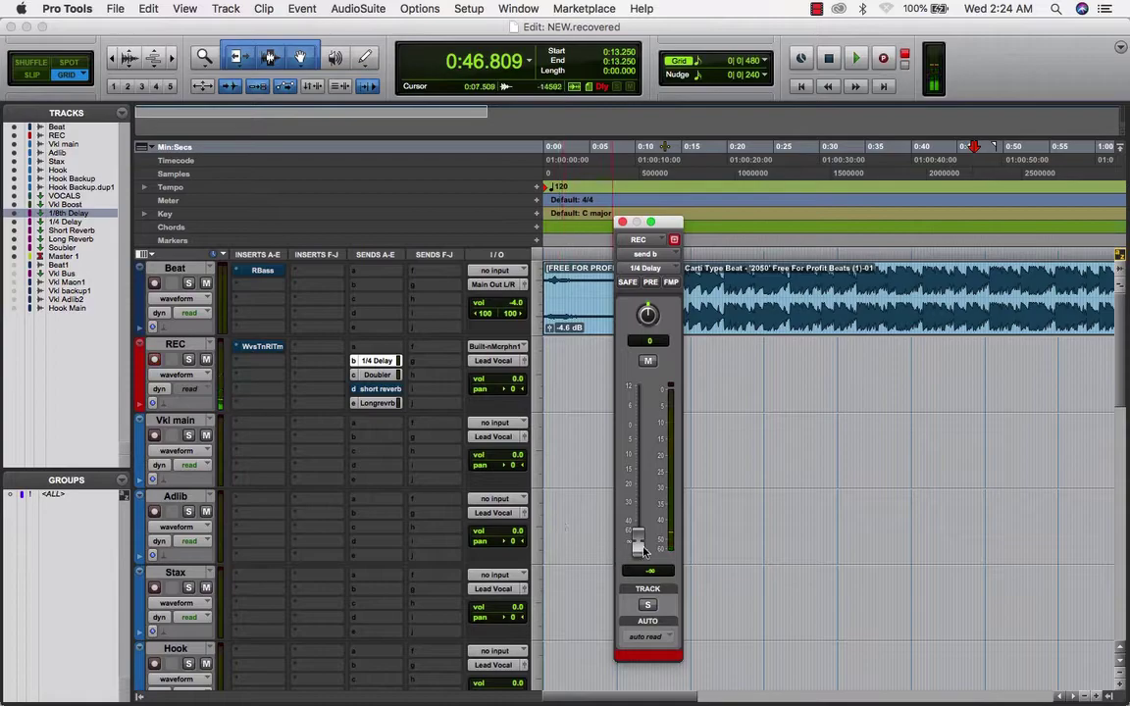
mouse_move(643, 552)
mouse_down()
mouse_move(639, 471)
mouse_move(635, 533)
mouse_up()
Step: Raise REC's Long reverb send to -38.5 and mute it, leaving the short reverb send at -35.6
click(388, 405)
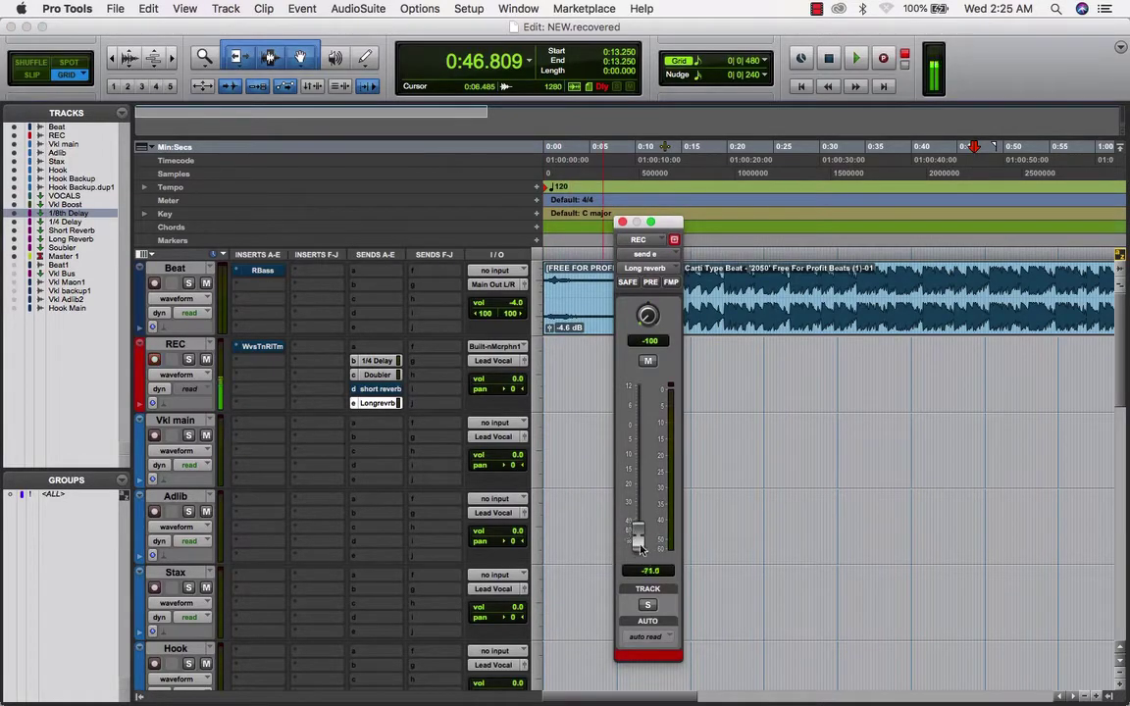
mouse_move(641, 549)
mouse_down()
mouse_move(642, 416)
mouse_move(641, 532)
mouse_up()
click(378, 391)
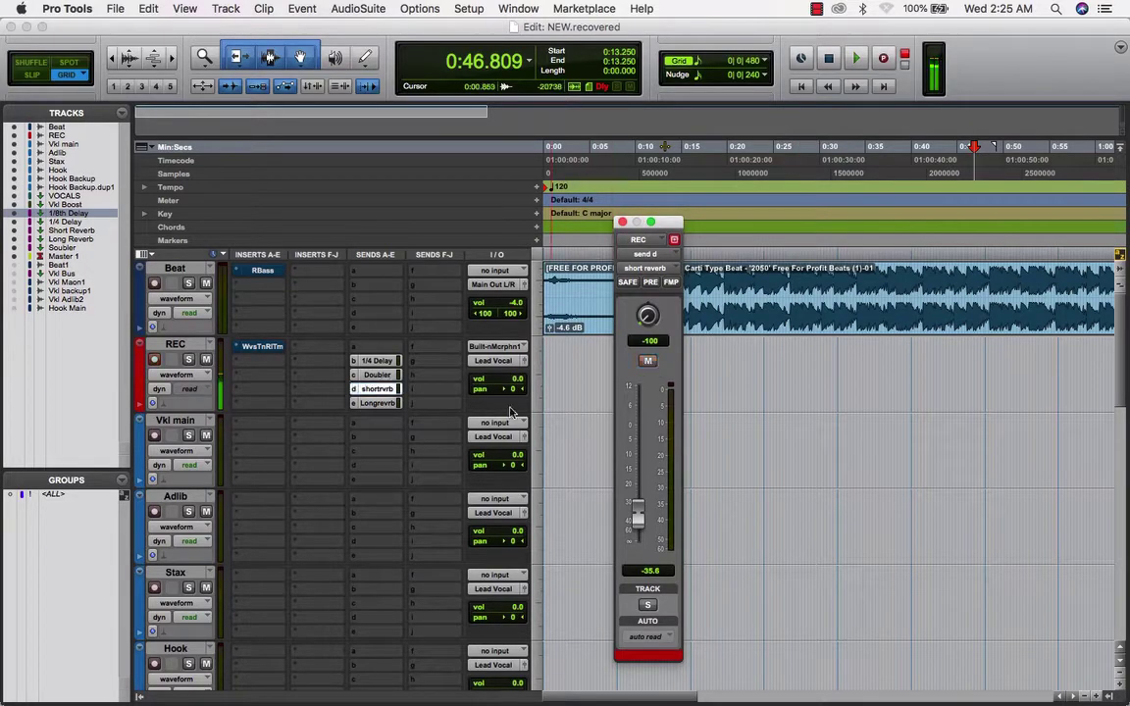
click(380, 403)
click(647, 363)
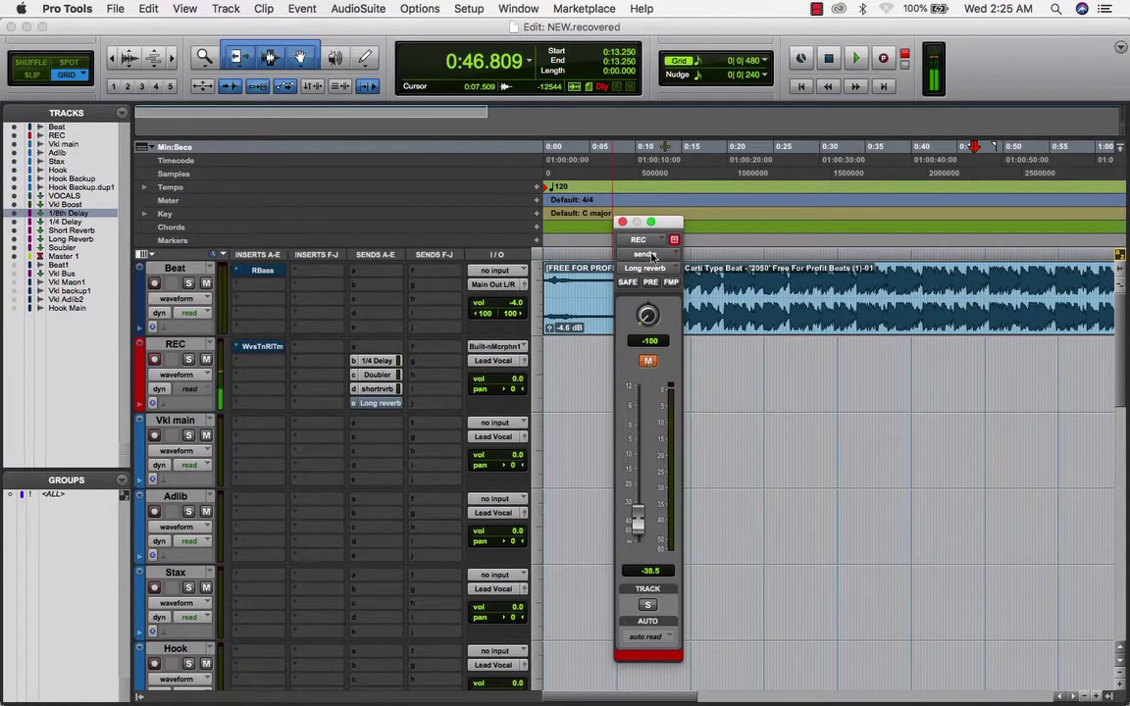
key(super+w)
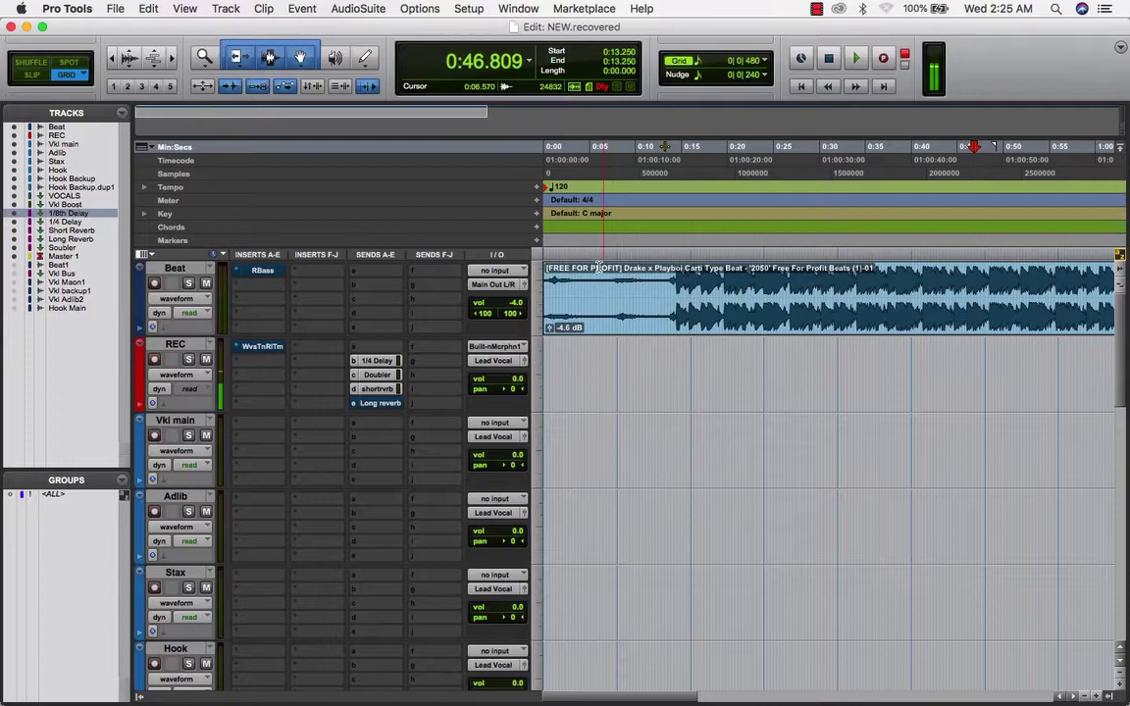
Step: Inspect the Doubler2 plug-in settings on the Soubler aux, then close the plug-in window
scroll(597, 267, down, 10)
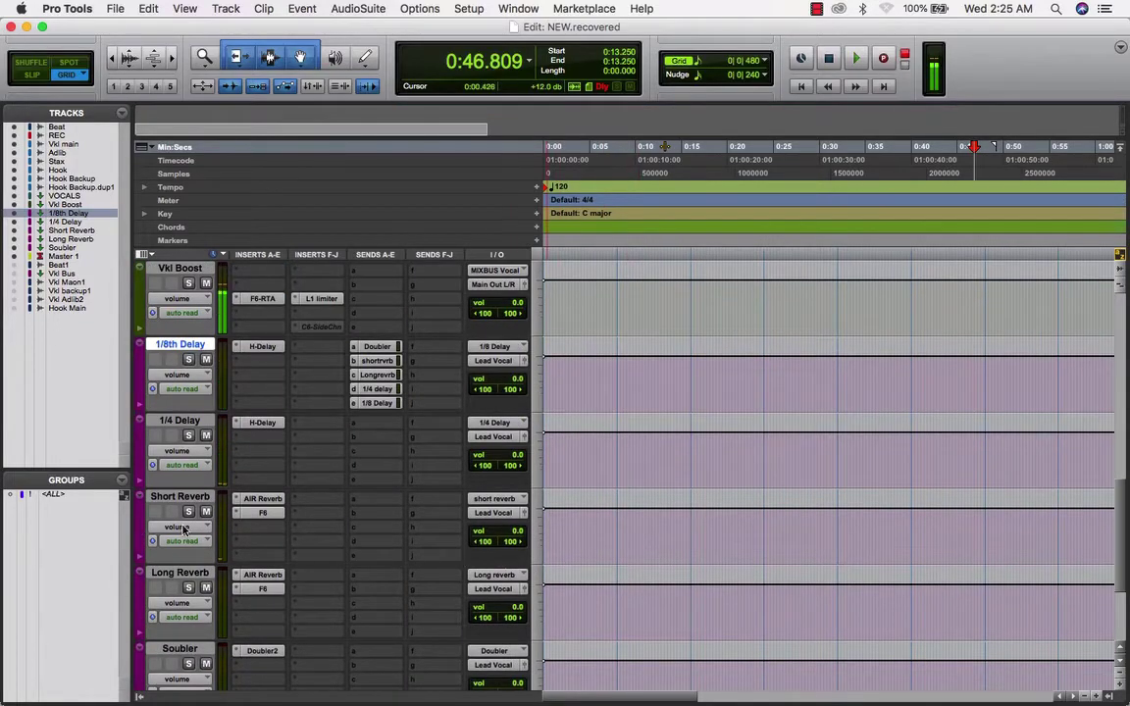
scroll(196, 534, down, 3)
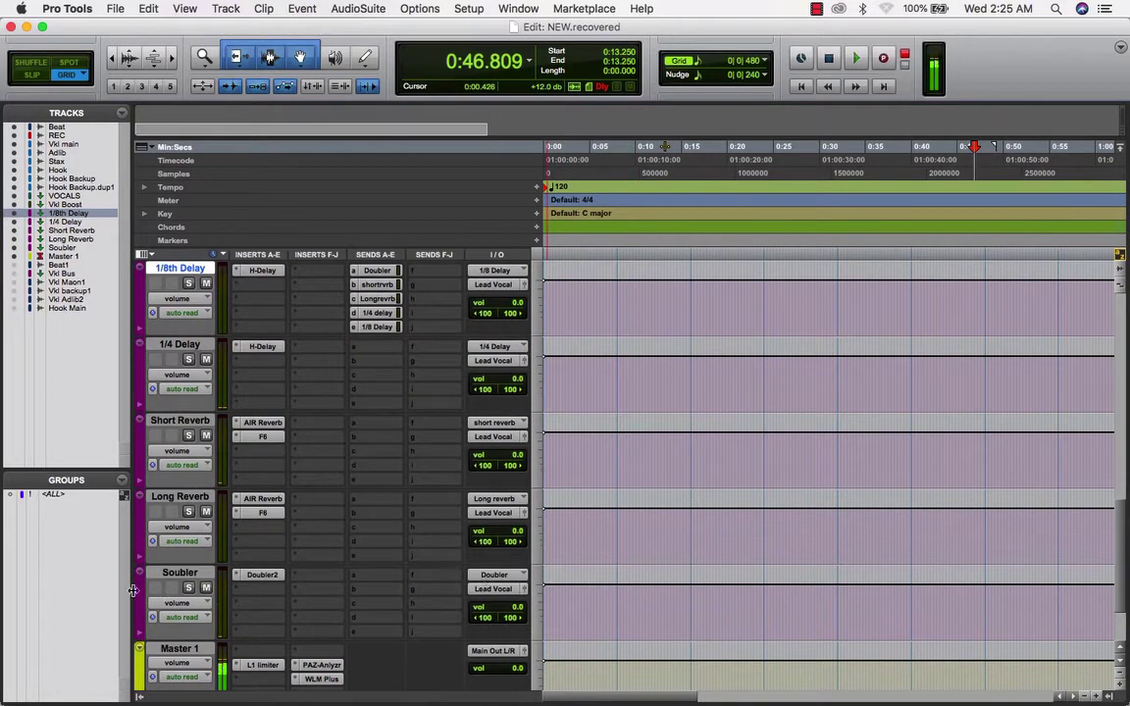
click(256, 576)
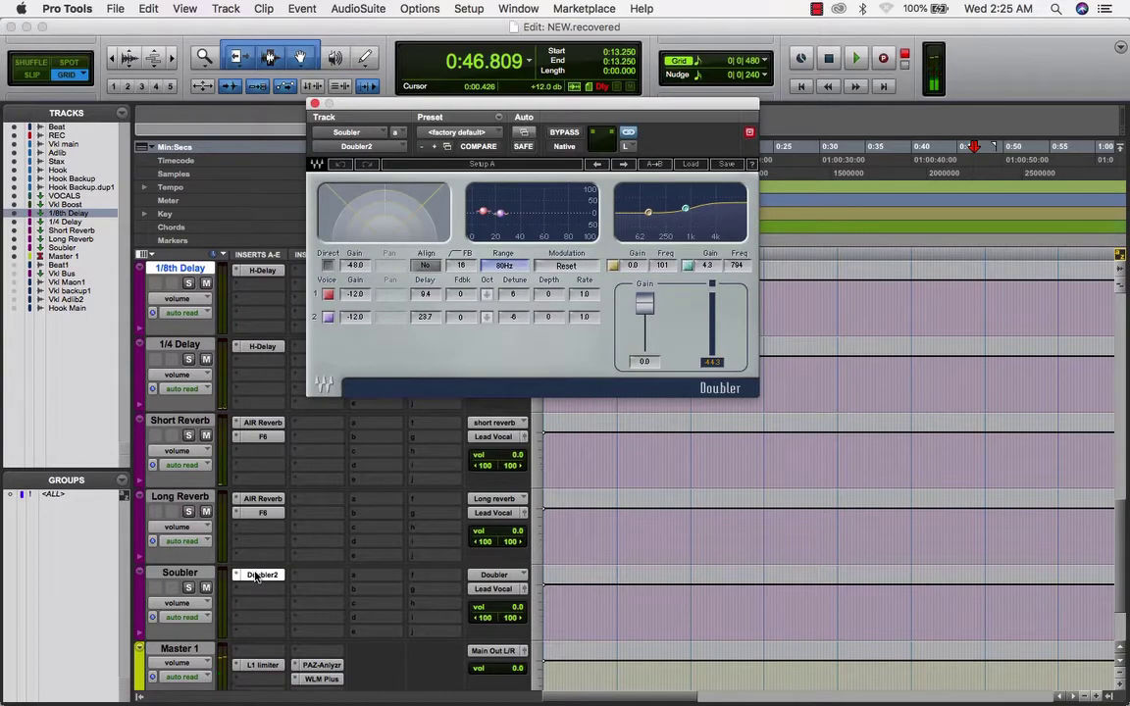
click(315, 104)
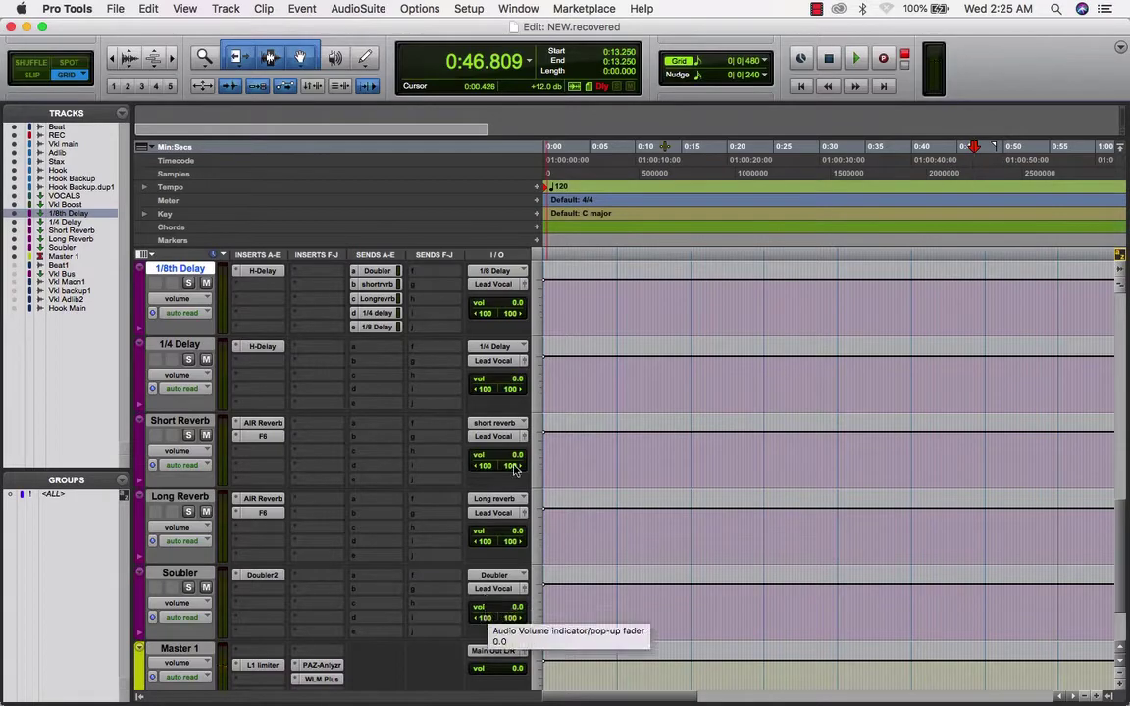
Step: Route the 1/8th Delay, 1/4 Delay and Short Reverb aux outputs to Main Out L/R (Stereo)
click(493, 285)
mouse_move(541, 299)
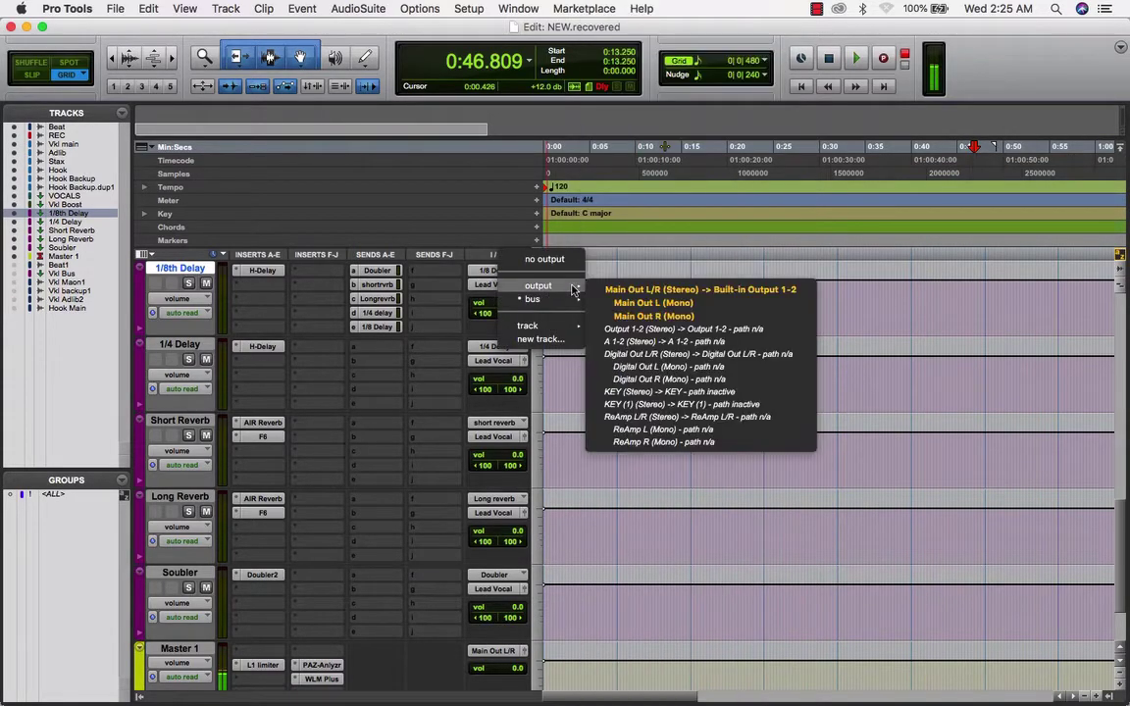
click(633, 149)
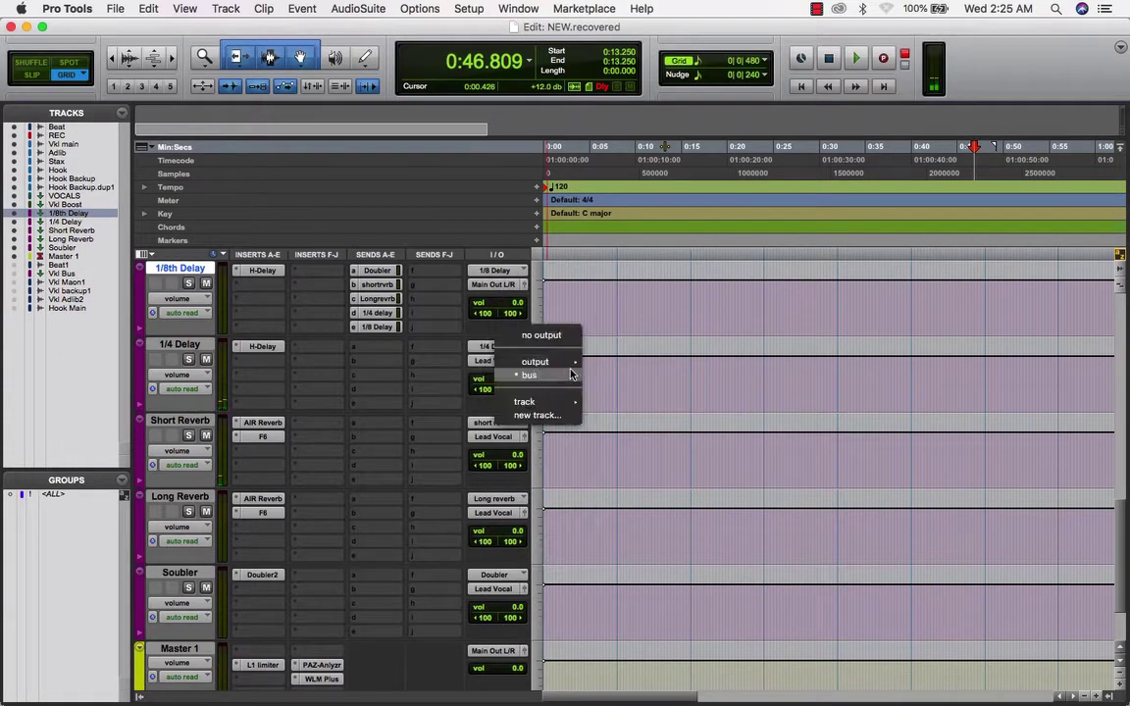
mouse_move(537, 362)
click(648, 367)
click(493, 437)
mouse_move(556, 441)
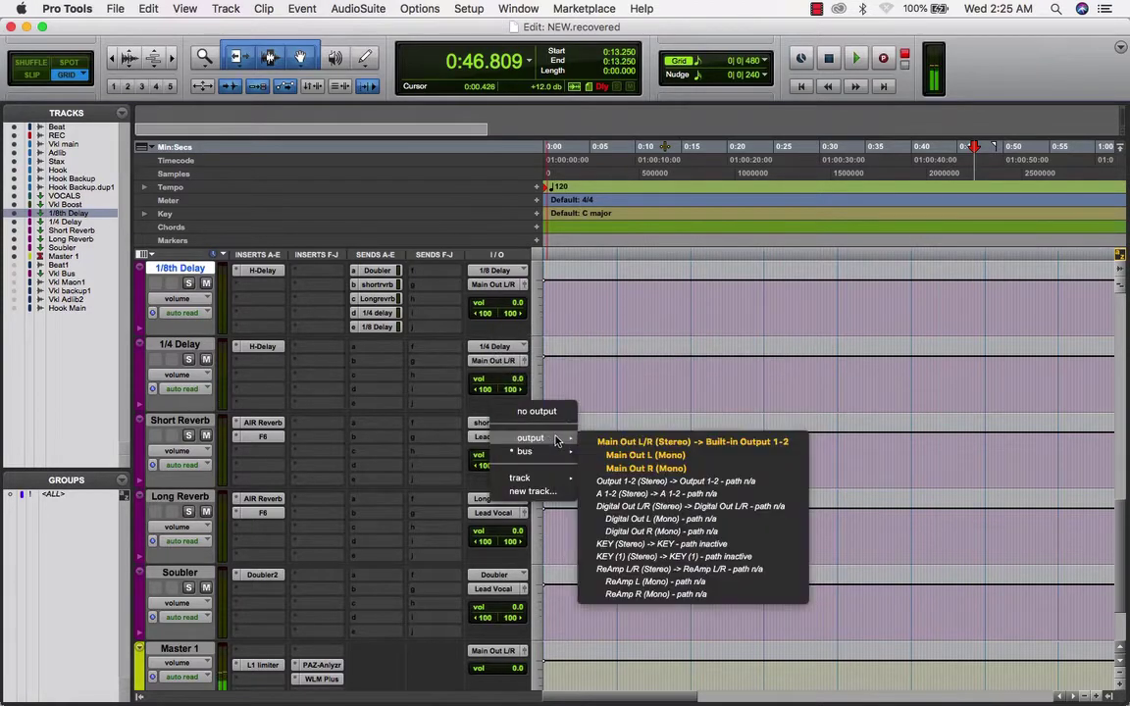
click(637, 442)
Step: Route the Long Reverb and Soubler aux outputs to Main Out L/R (Stereo)
click(492, 512)
mouse_move(540, 513)
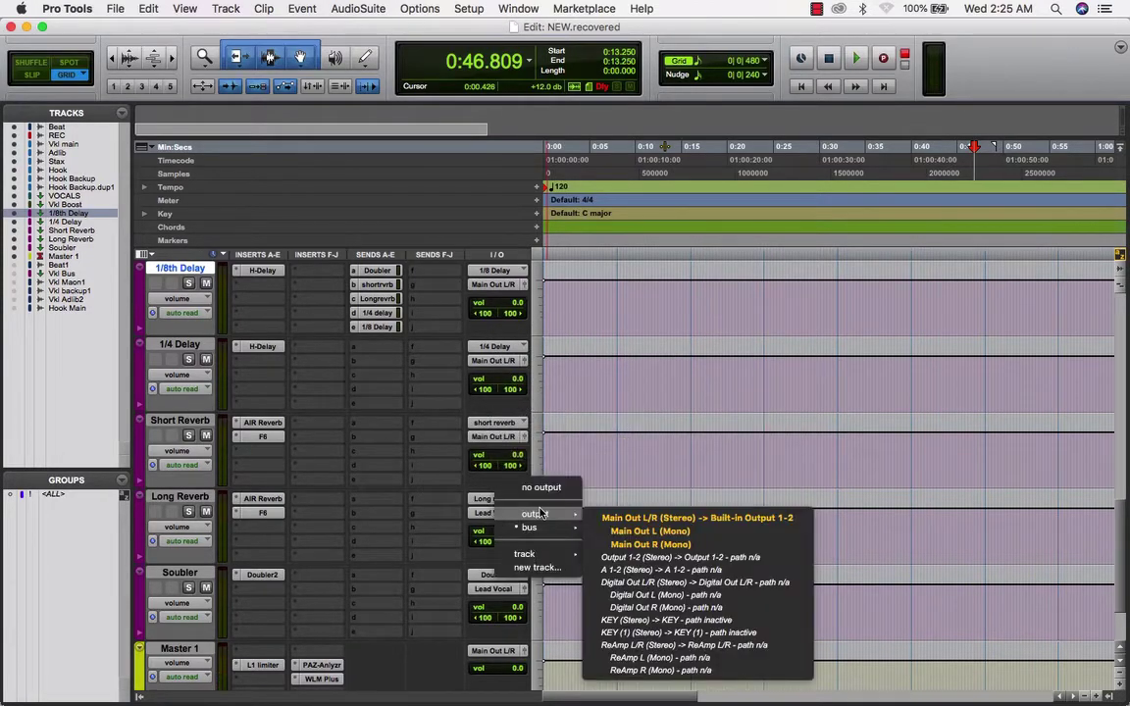
click(638, 518)
click(492, 589)
mouse_move(568, 597)
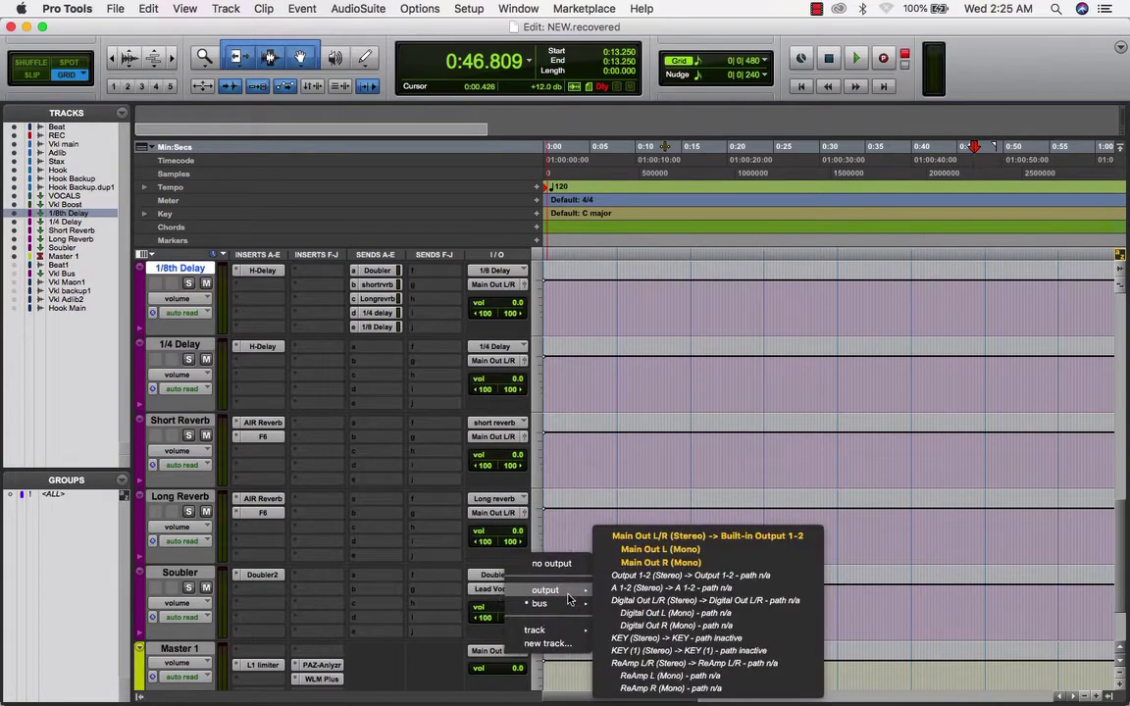
click(663, 535)
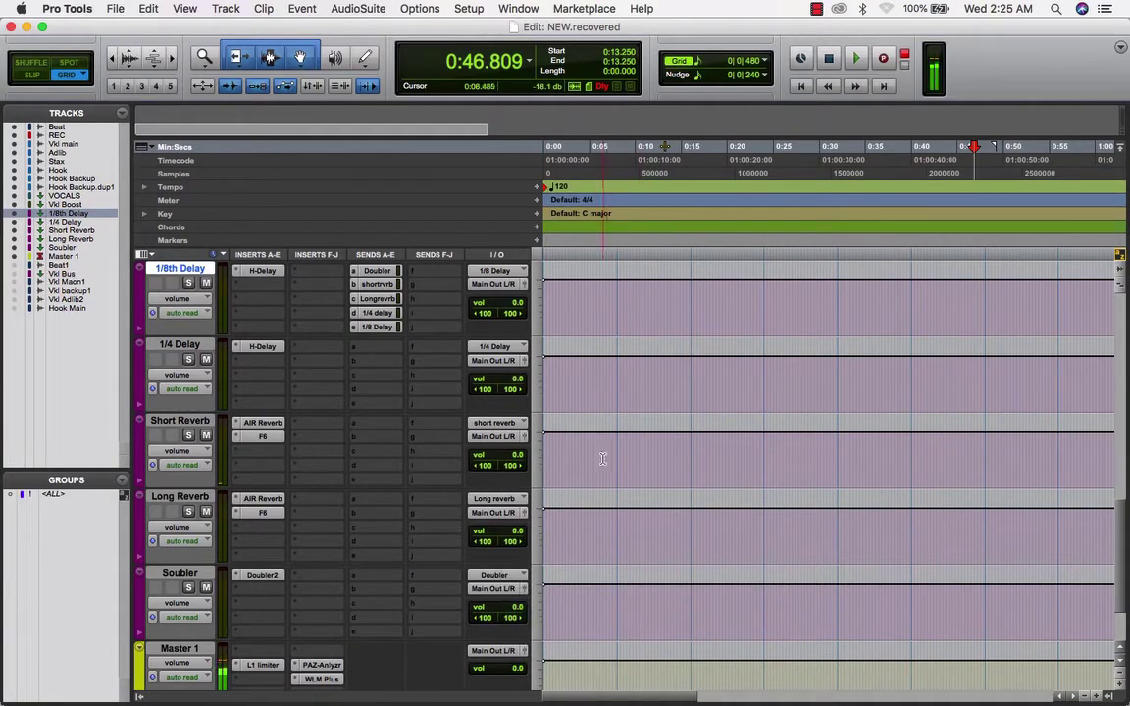
scroll(602, 459, up, 2)
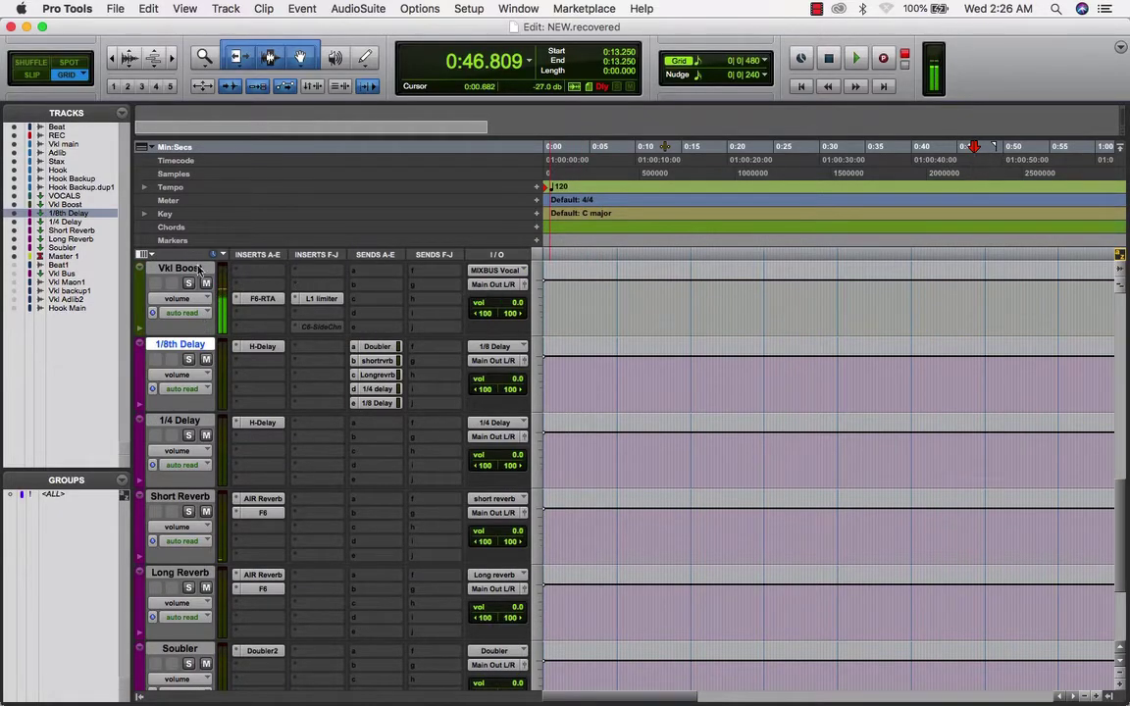
Step: Select Master 1 and view its L1 limiter, PAZ Analyzer and WLM Plus inserts in turn
click(199, 269)
scroll(205, 558, down, 5)
click(181, 546)
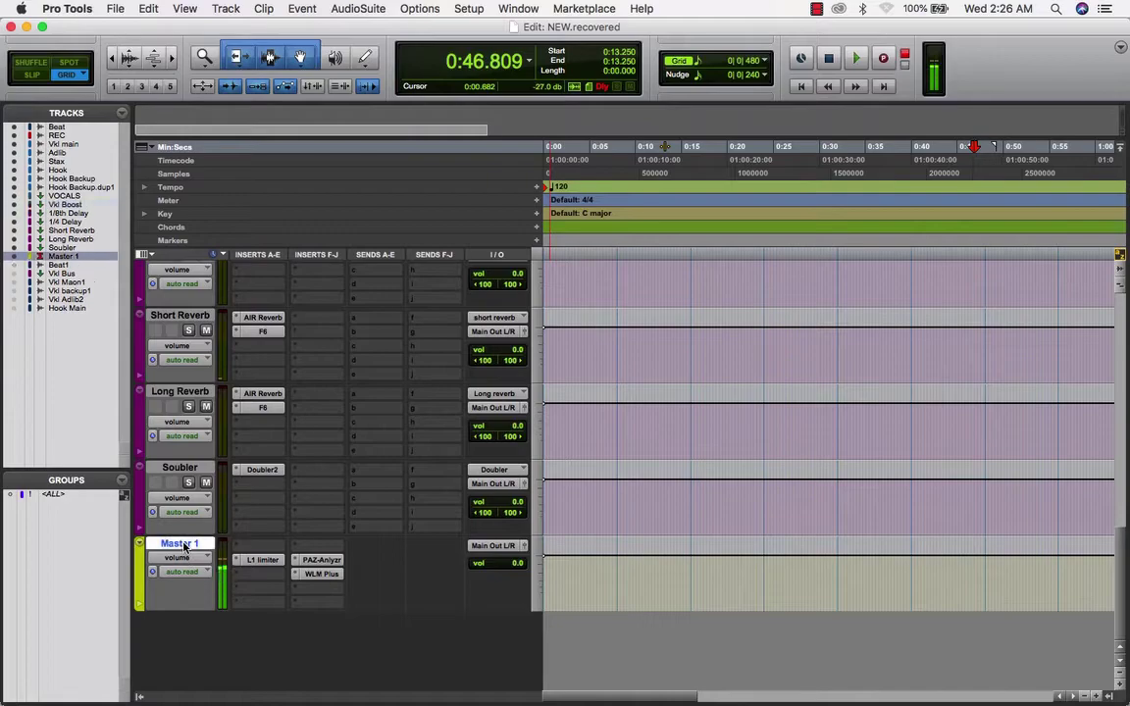
click(263, 560)
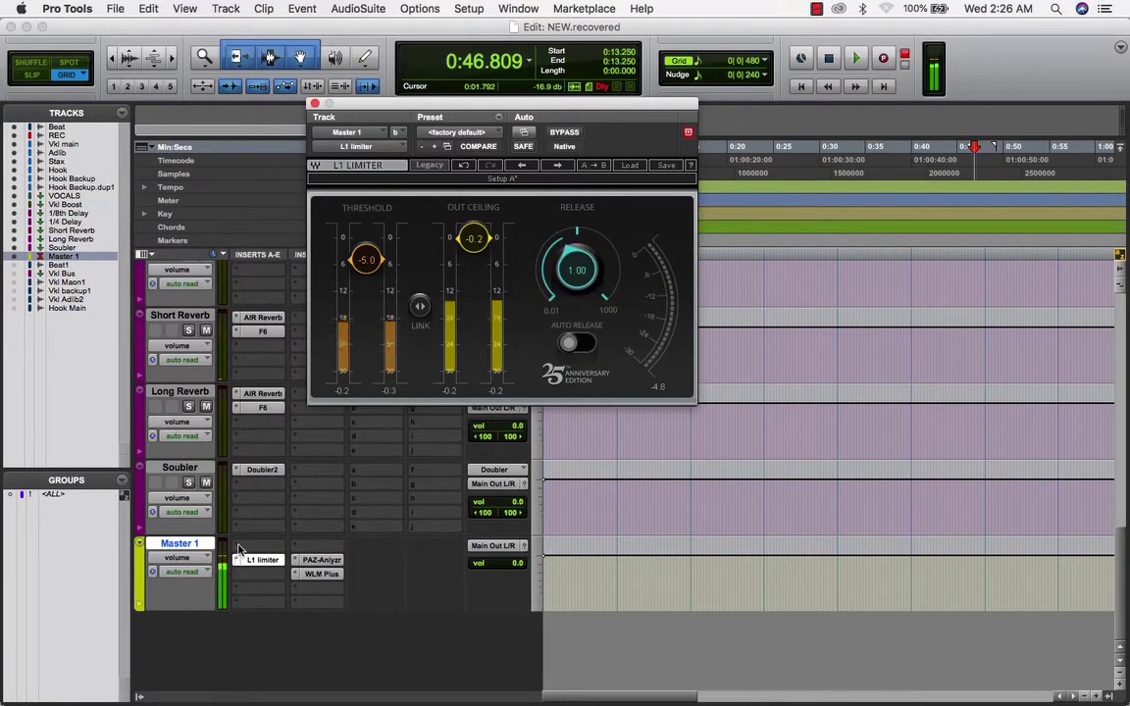
click(321, 560)
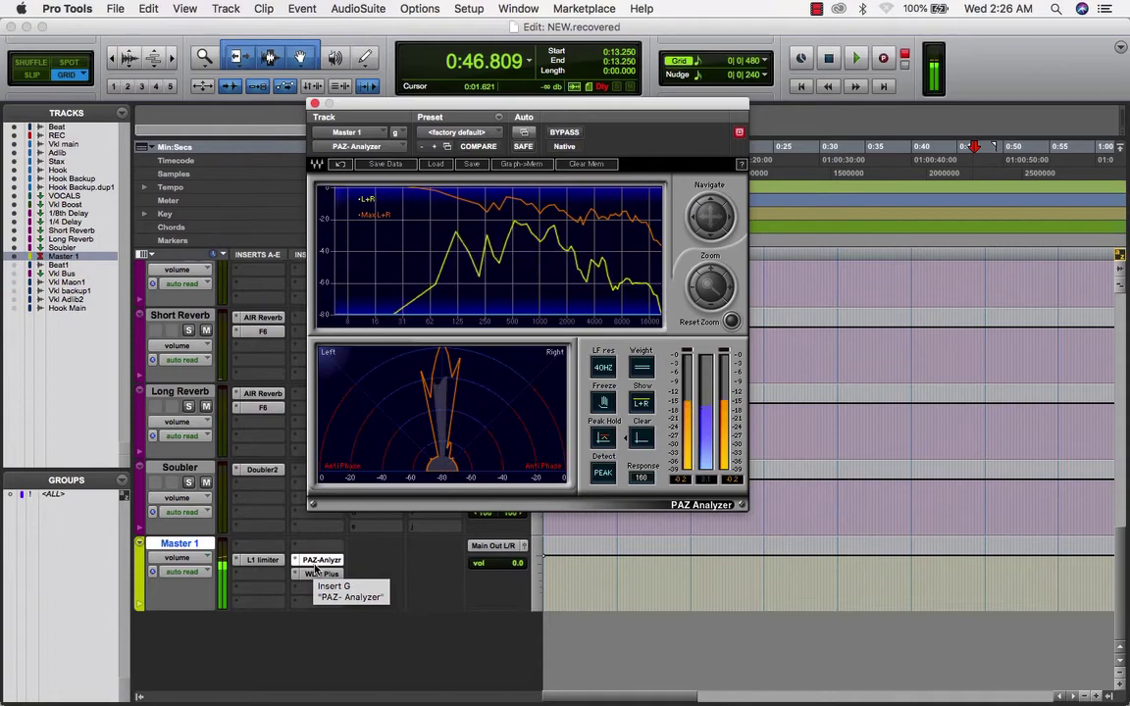
click(319, 575)
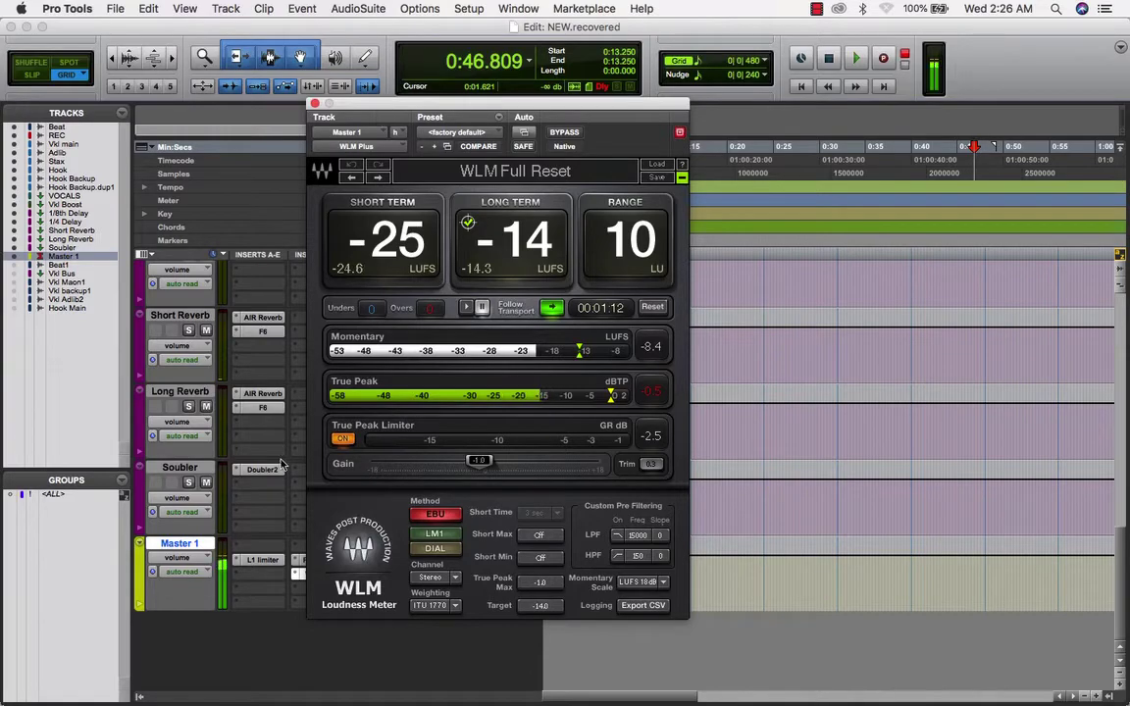
Step: Clear the PAZ Analyzer's peak memory, recheck the WLM Plus loudness meter, and close it
click(298, 560)
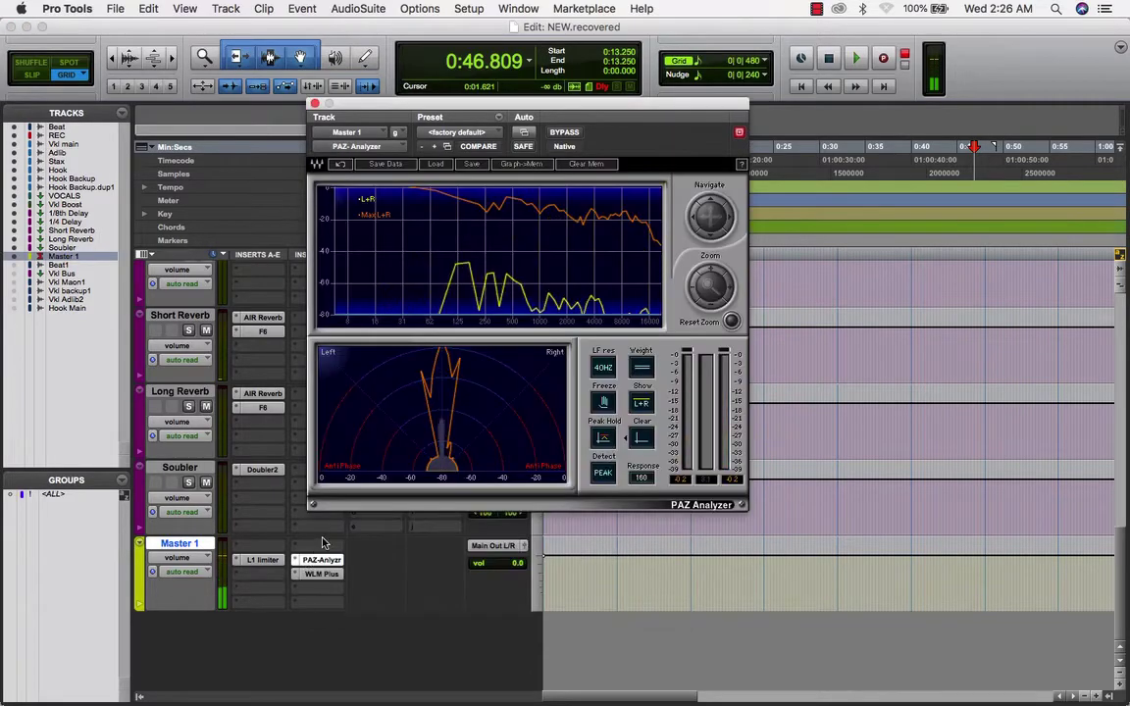
click(593, 164)
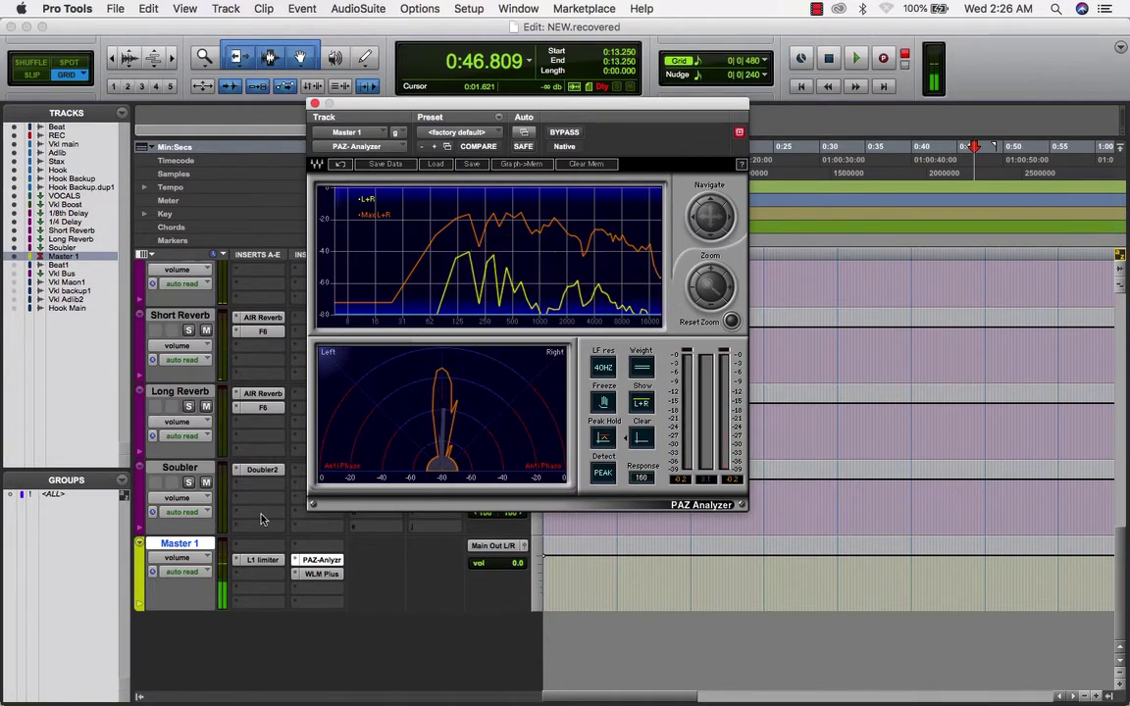
click(317, 583)
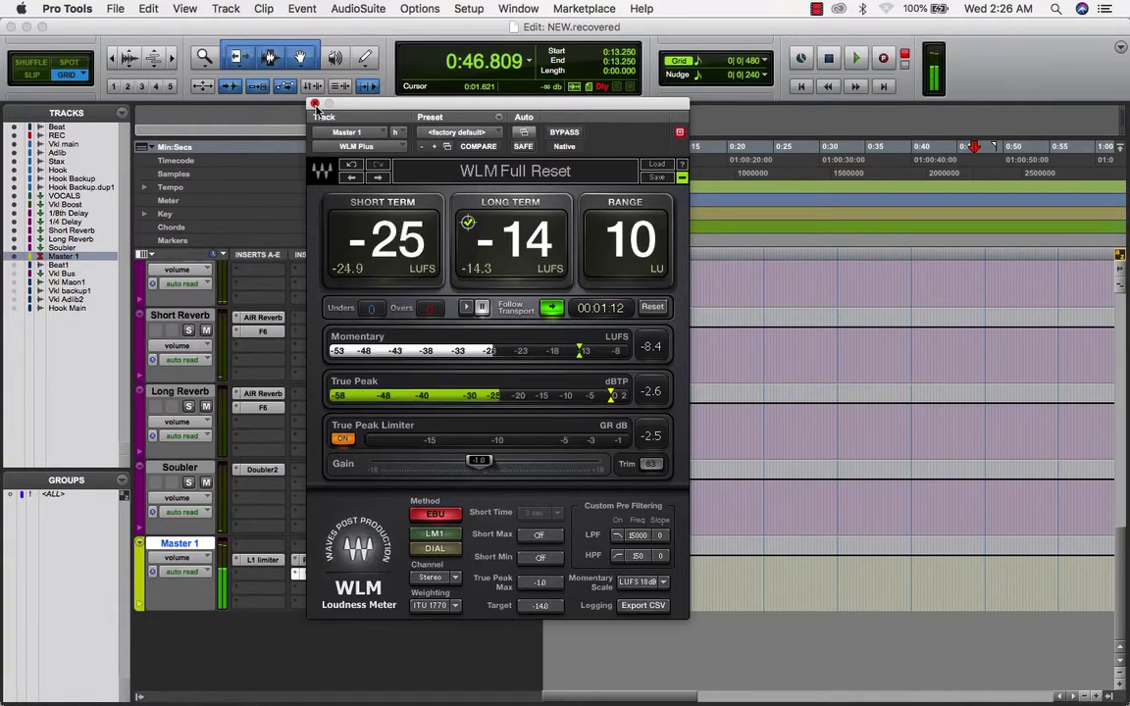
click(314, 105)
scroll(334, 458, up, 10)
scroll(339, 422, up, 5)
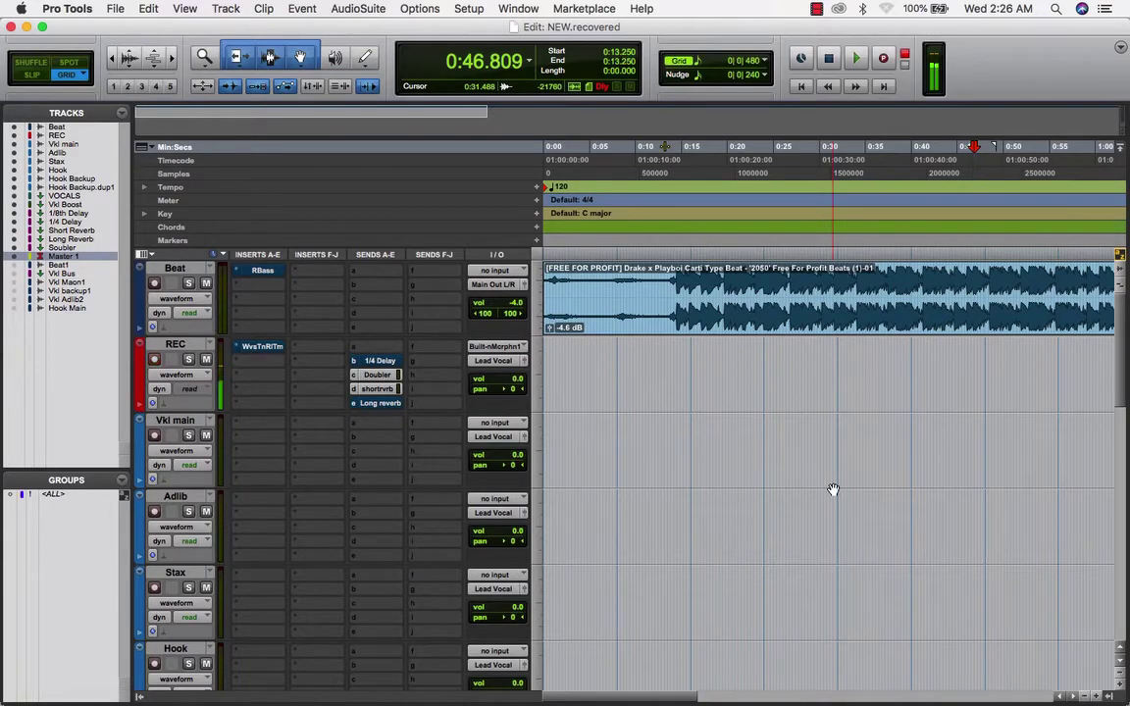
scroll(829, 483, down, 5)
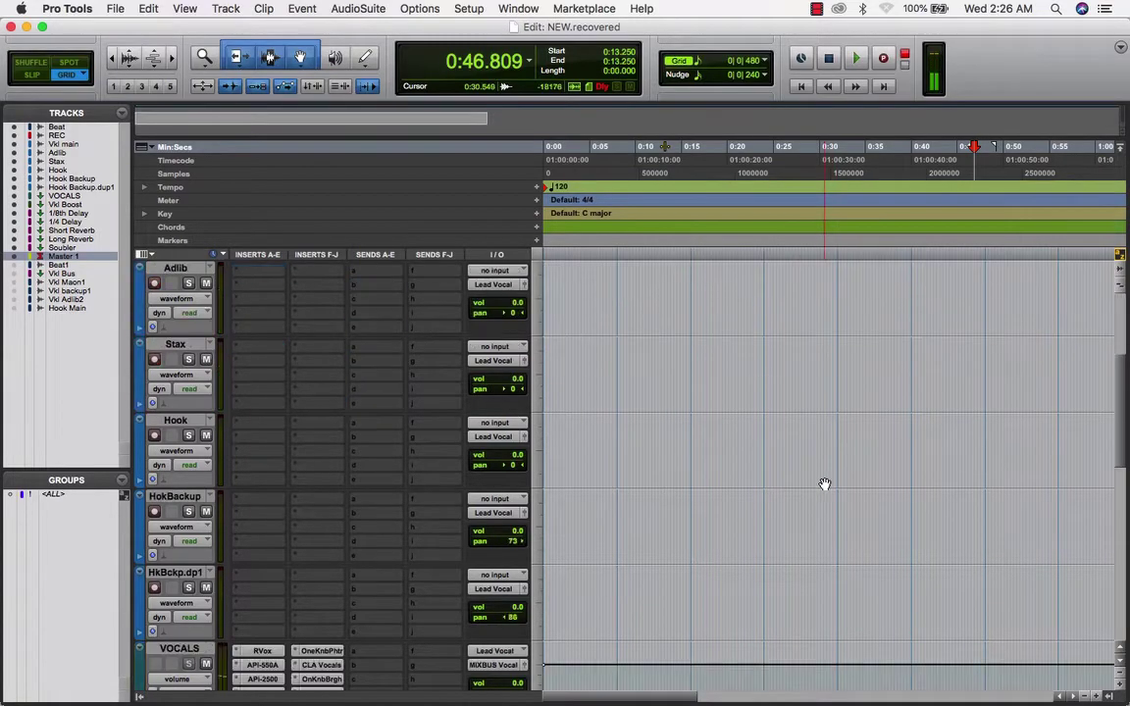
scroll(547, 495, up, 5)
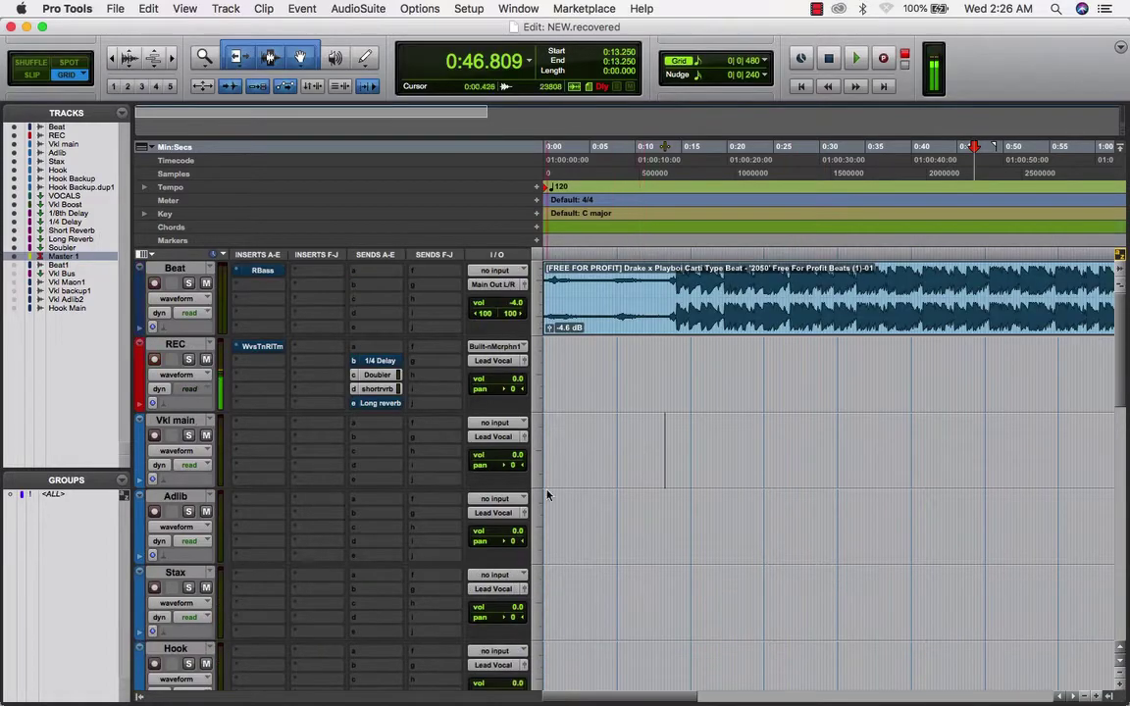
scroll(509, 380, down, 8)
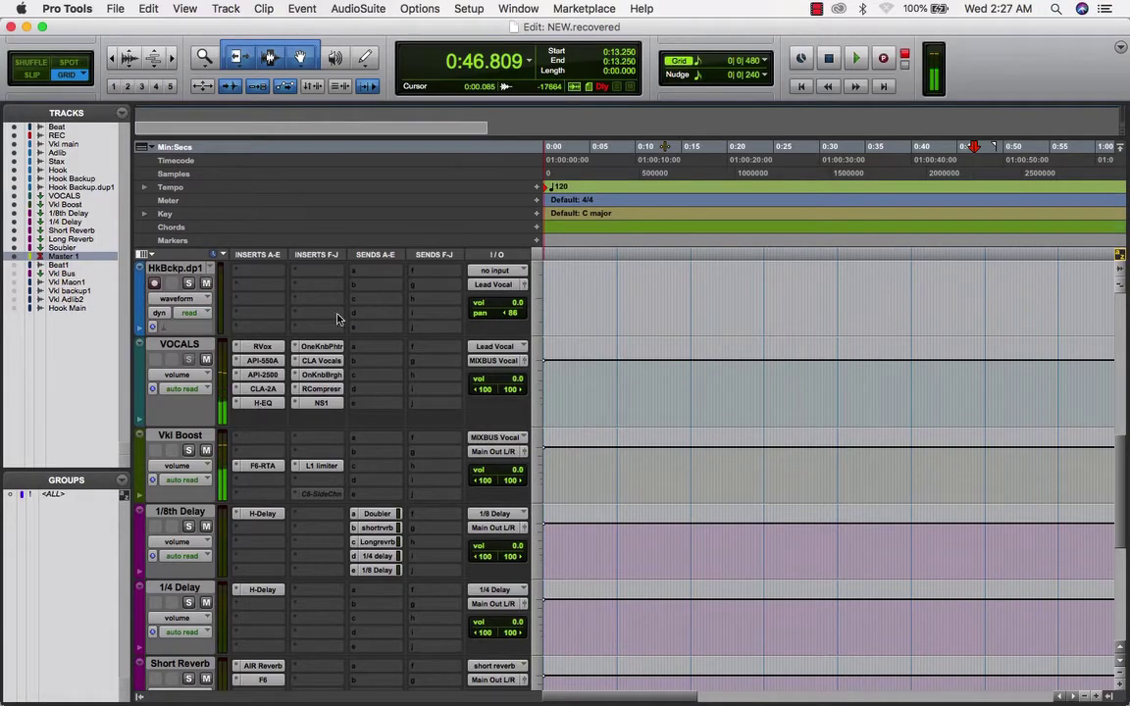
scroll(880, 461, up, 7)
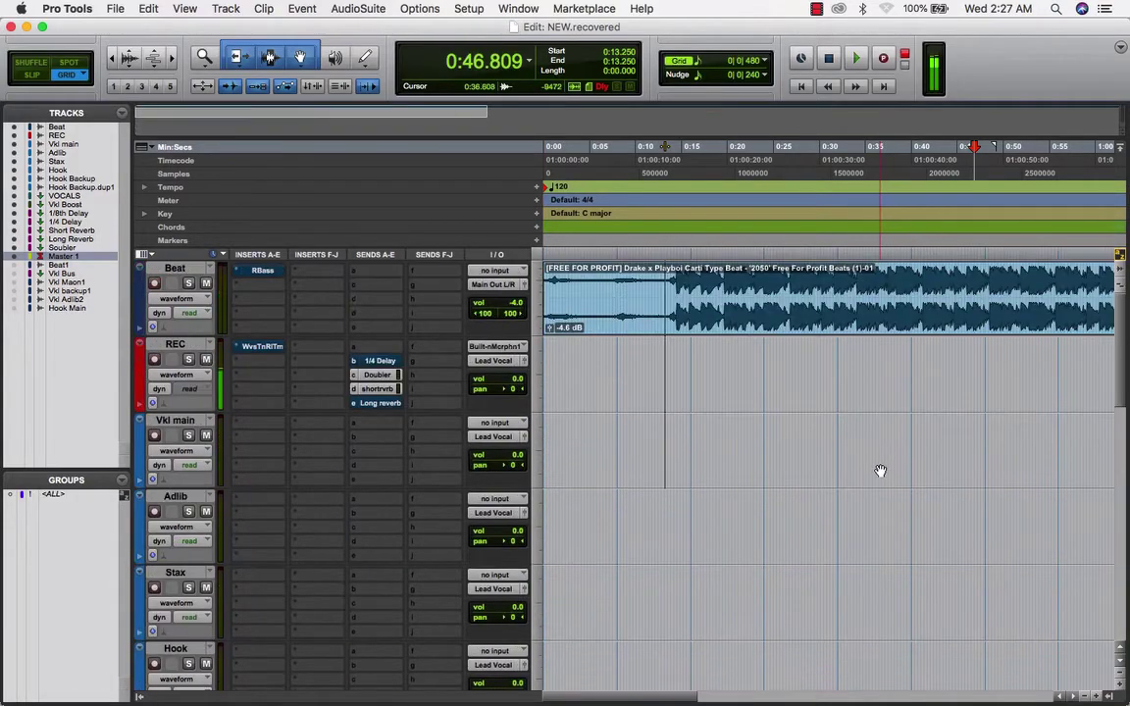